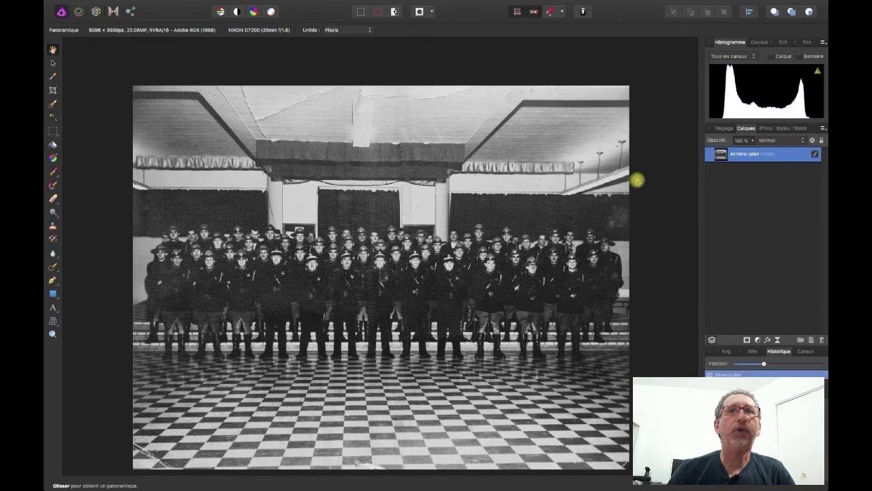
Duplicate the Arrière-plan layer and rename the copy retouche.
{"action": "key", "text": "super+j"}
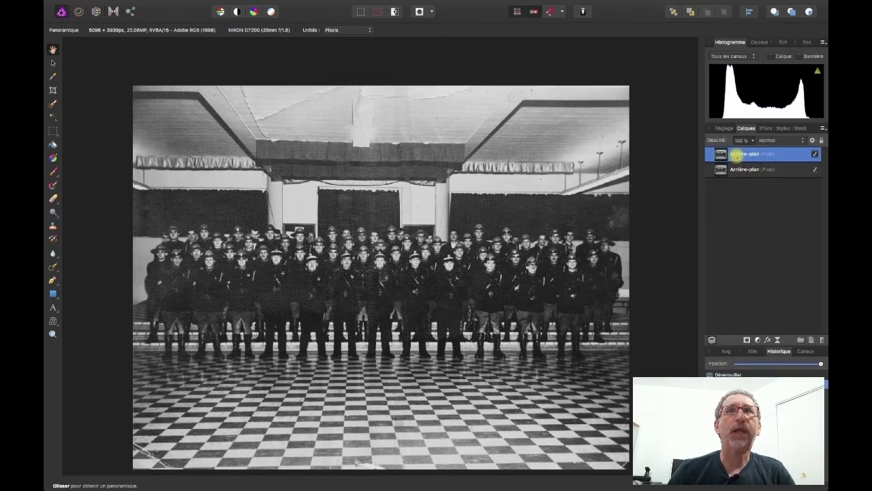
{"action": "double_click", "coordinate": [737, 155]}
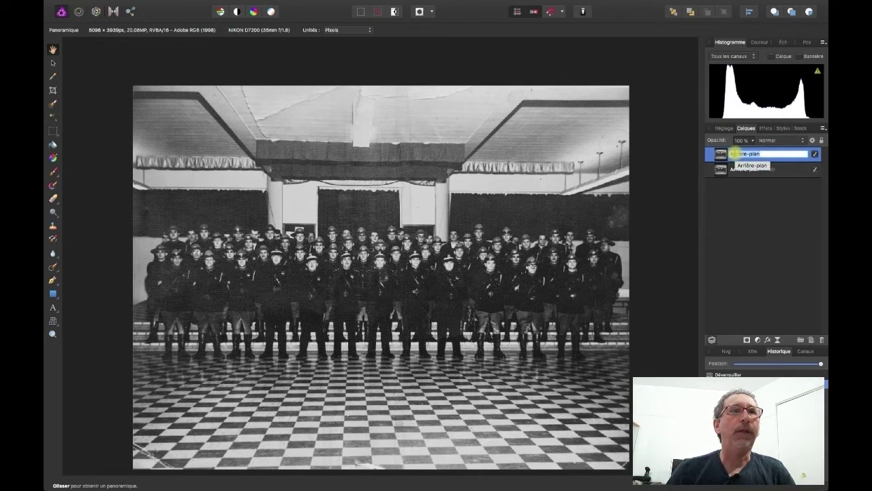
{"action": "type", "text": "retouche"}
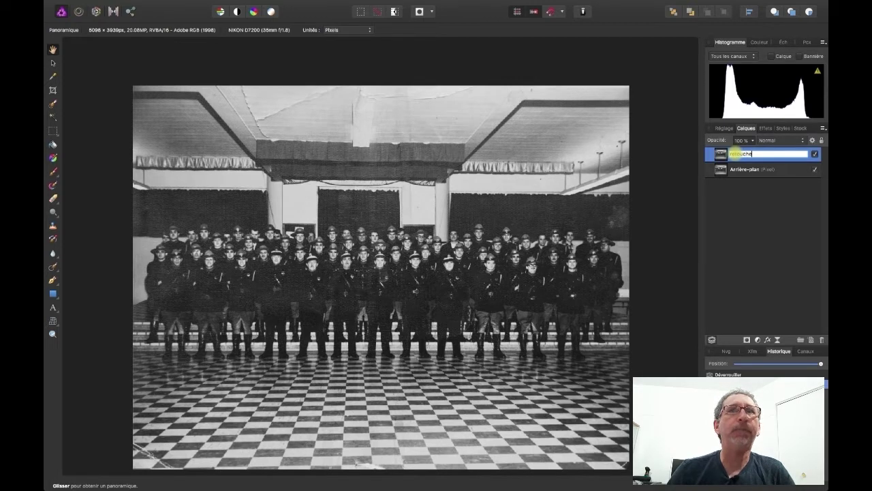
{"action": "left_click", "coordinate": [756, 156]}
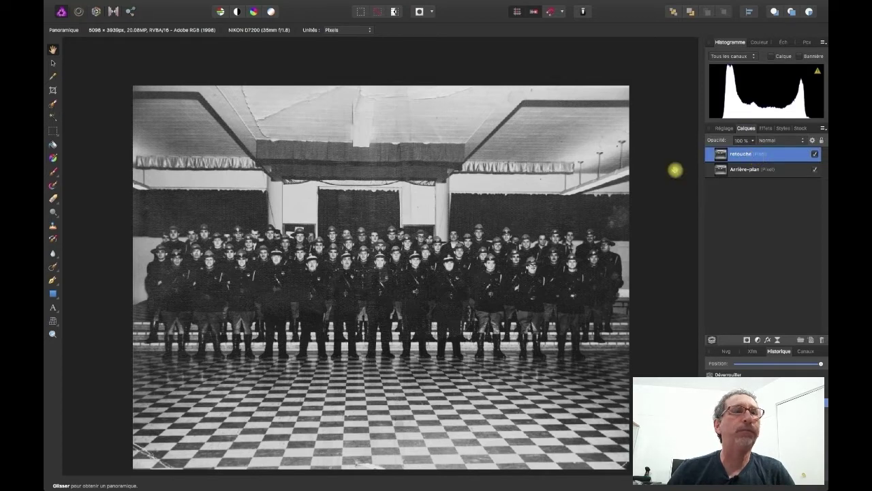
Apply the Désentrelacement noise filter with the Lignes paires option to the retouche layer.
{"action": "mouse_move", "coordinate": [371, 5]}
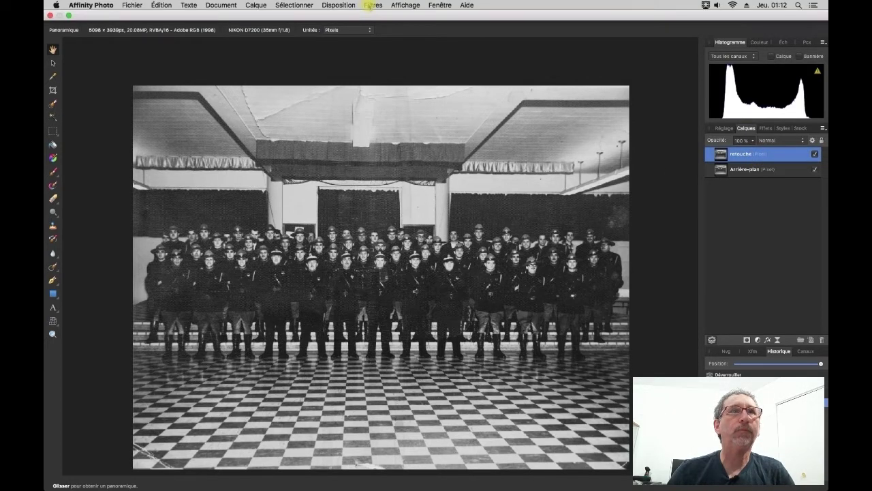
{"action": "left_click", "coordinate": [371, 6]}
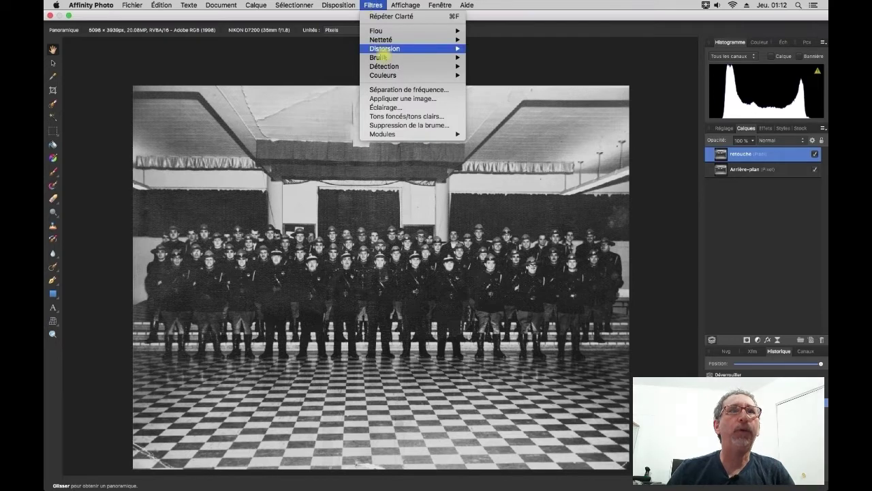
{"action": "mouse_move", "coordinate": [443, 57]}
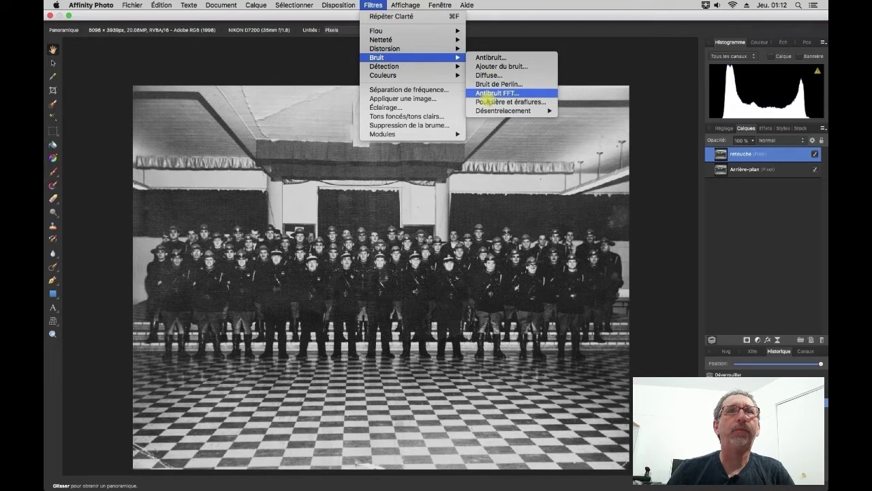
{"action": "mouse_move", "coordinate": [524, 110]}
{"action": "left_click", "coordinate": [587, 111]}
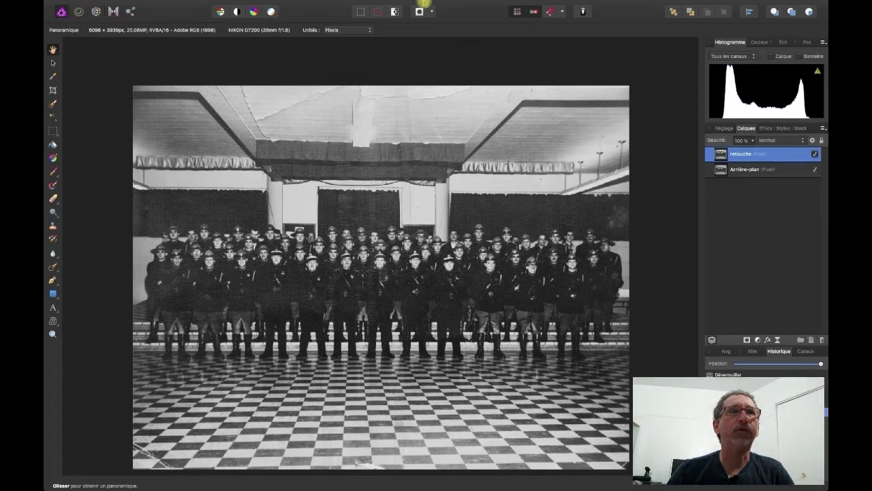
Apply the Désentrelacement noise filter with the Lignes impaires option to the retouche layer.
{"action": "left_click", "coordinate": [374, 4]}
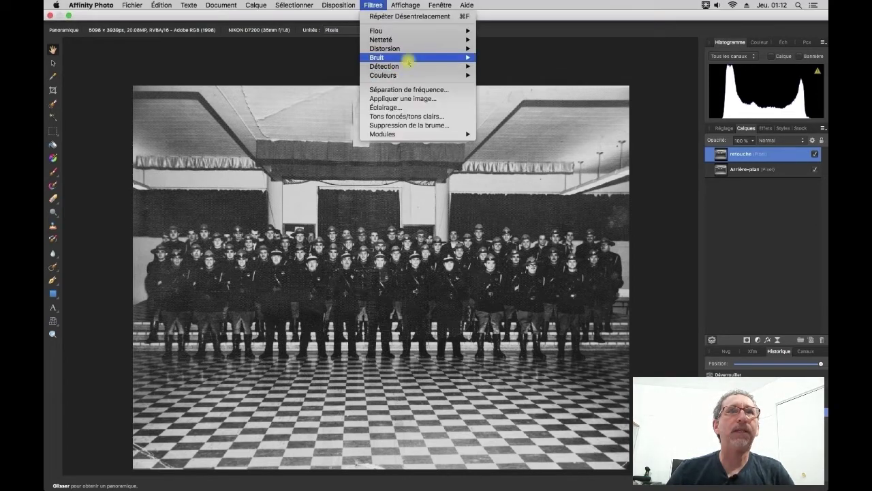
{"action": "mouse_move", "coordinate": [409, 59]}
{"action": "mouse_move", "coordinate": [533, 113]}
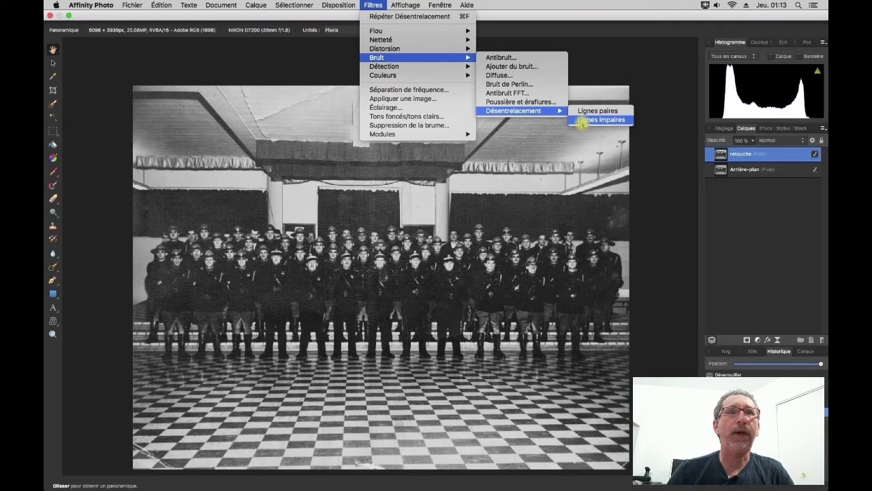
{"action": "left_click", "coordinate": [585, 115]}
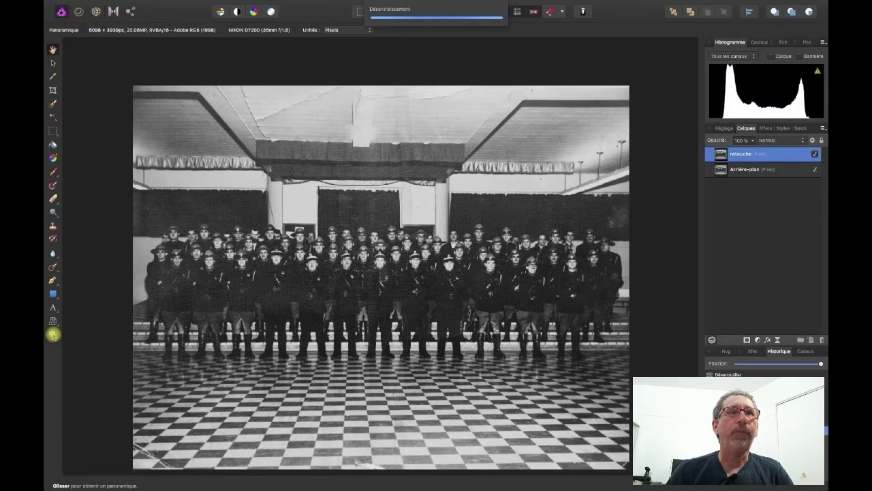
Compare the central faces and curtain with the retouche layer hidden and shown to judge the deinterlacing.
{"action": "left_click", "coordinate": [53, 334]}
{"action": "left_click", "coordinate": [376, 263]}
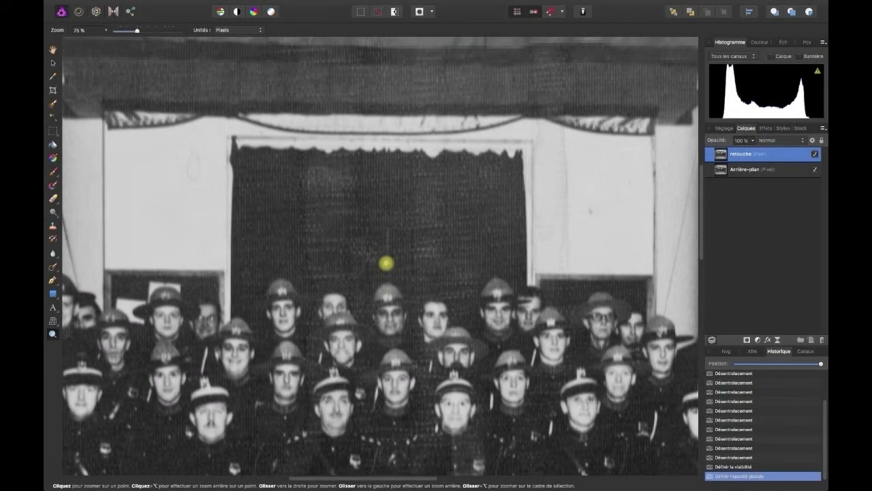
{"action": "scroll", "coordinate": [385, 263], "scroll_direction": "up", "scroll_amount": 2}
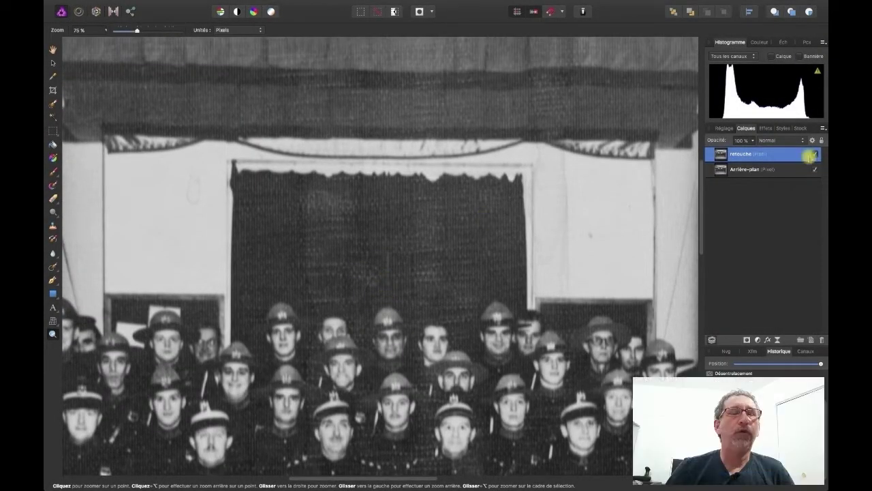
{"action": "left_click", "coordinate": [815, 155]}
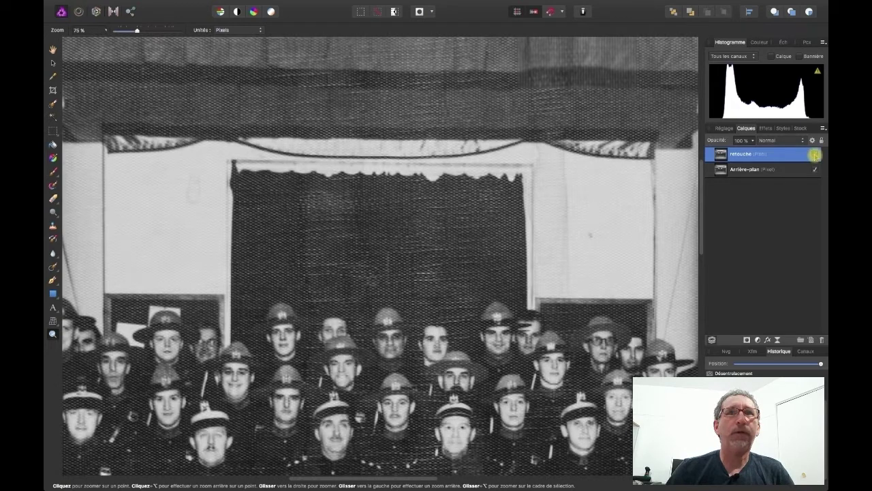
{"action": "left_click", "coordinate": [815, 155]}
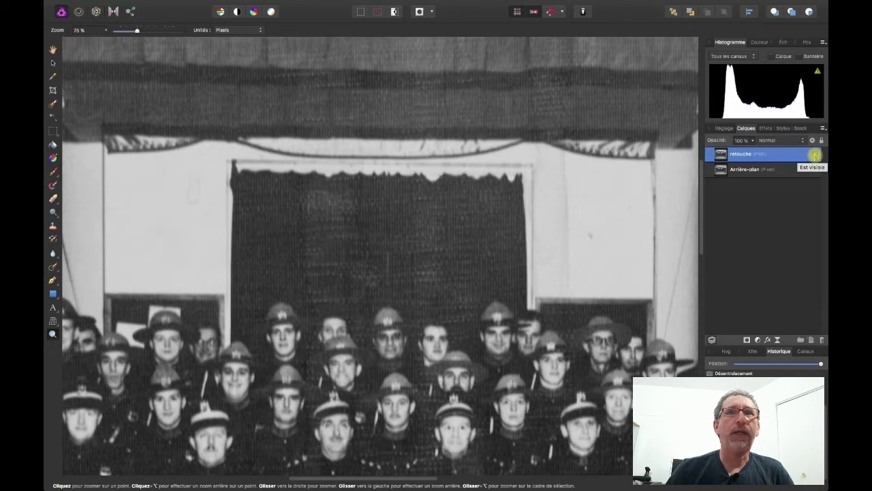
{"action": "left_click", "coordinate": [815, 155]}
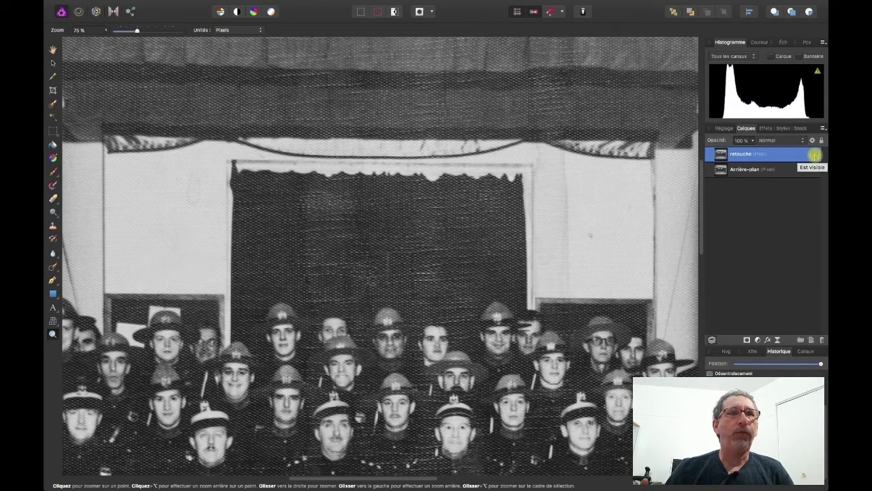
{"action": "left_click", "coordinate": [815, 155]}
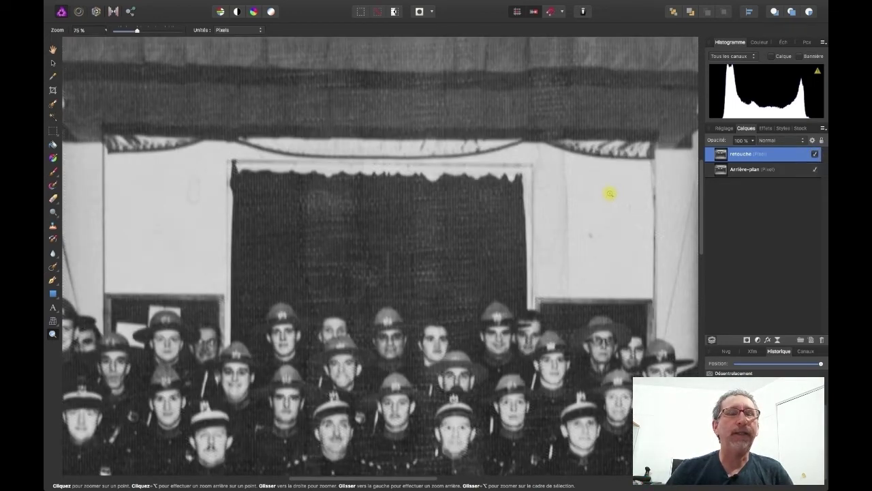
Clone clean curtain texture over the pale patches on the dark central curtain with a 64 px brush at 80% hardness.
{"action": "key", "text": "super+0"}
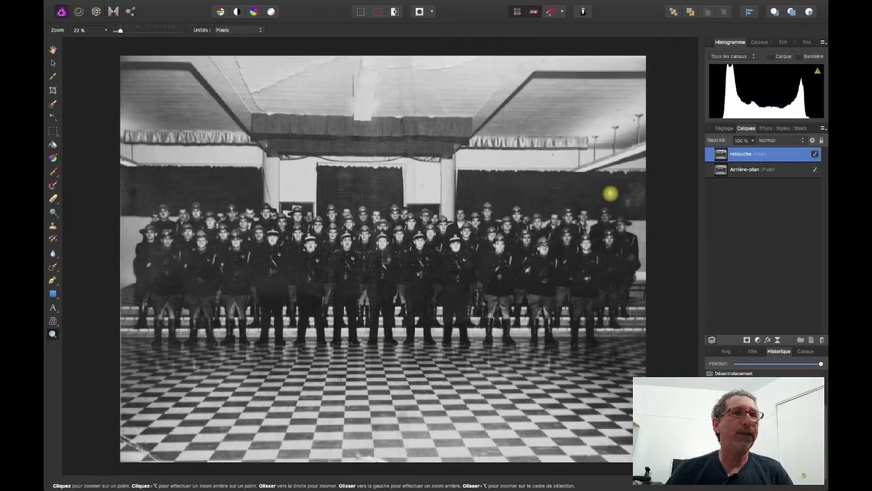
{"action": "key", "text": "super+1"}
{"action": "key", "text": "h"}
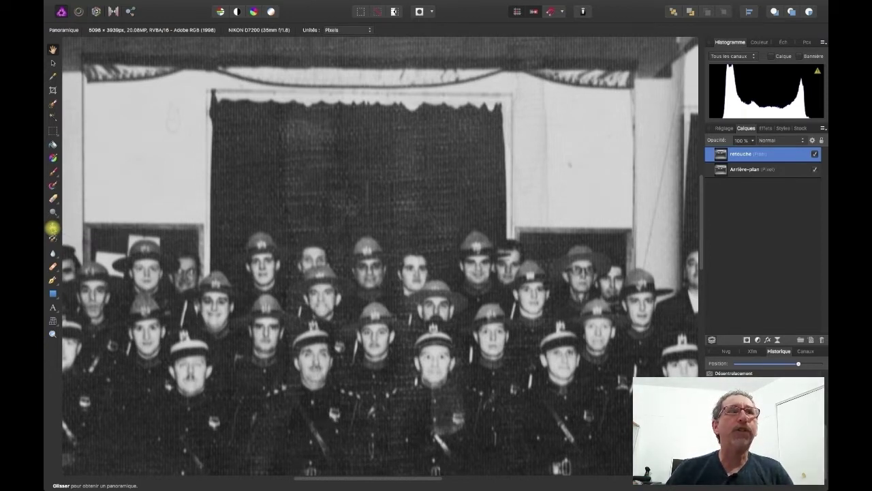
{"action": "left_click", "coordinate": [52, 227]}
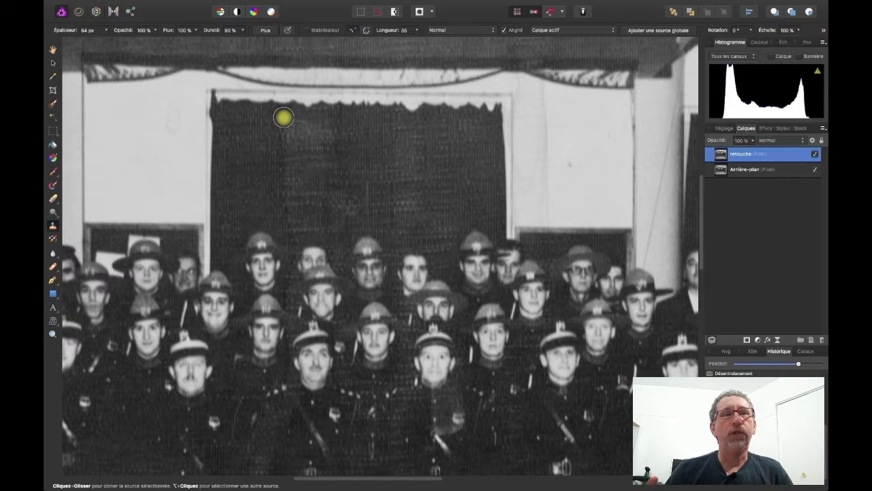
{"action": "left_click_drag", "start_coordinate": [283, 118], "coordinate": [284, 140]}
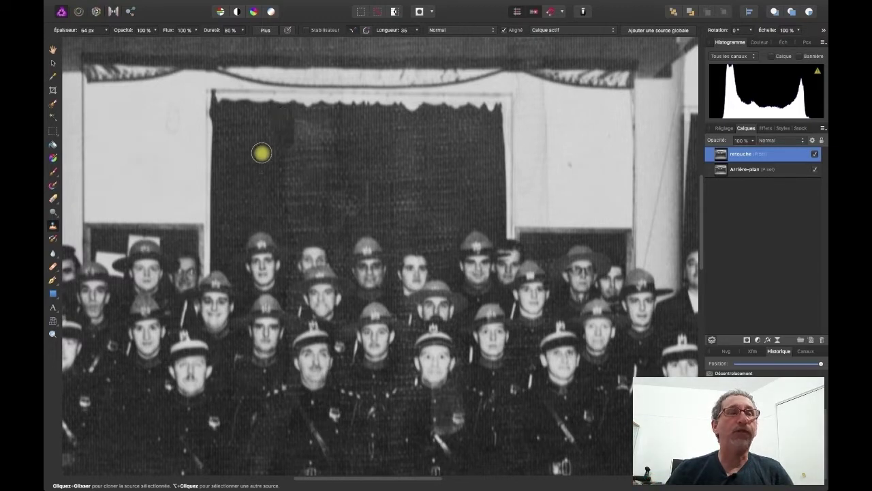
{"action": "left_click", "coordinate": [282, 149]}
{"action": "mouse_move", "coordinate": [282, 149]}
{"action": "left_mouse_down"}
{"action": "mouse_move", "coordinate": [280, 175]}
{"action": "mouse_move", "coordinate": [282, 124]}
{"action": "mouse_move", "coordinate": [249, 159]}
{"action": "left_mouse_up"}
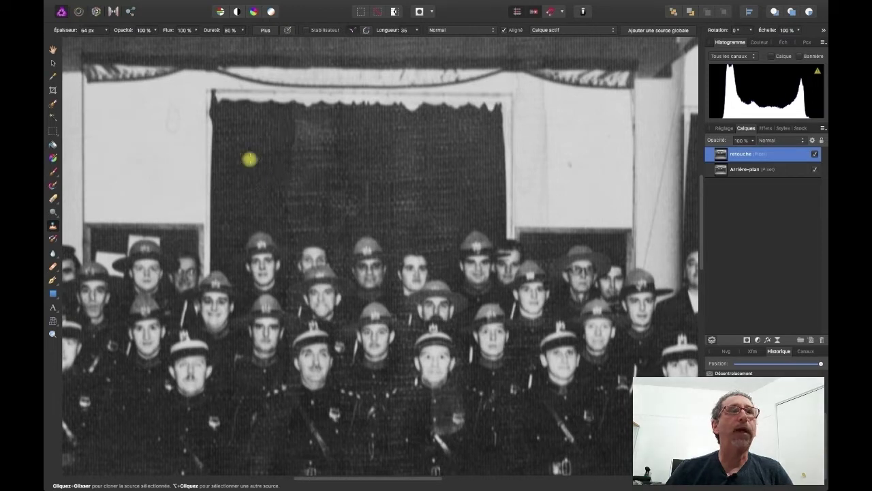
{"action": "left_click", "coordinate": [298, 138]}
{"action": "mouse_move", "coordinate": [299, 138]}
{"action": "left_mouse_down"}
{"action": "mouse_move", "coordinate": [323, 123]}
{"action": "mouse_move", "coordinate": [297, 115]}
{"action": "mouse_move", "coordinate": [297, 157]}
{"action": "mouse_move", "coordinate": [326, 149]}
{"action": "mouse_move", "coordinate": [327, 138]}
{"action": "mouse_move", "coordinate": [266, 203]}
{"action": "mouse_move", "coordinate": [291, 226]}
{"action": "mouse_move", "coordinate": [268, 207]}
{"action": "mouse_move", "coordinate": [261, 154]}
{"action": "mouse_move", "coordinate": [260, 194]}
{"action": "mouse_move", "coordinate": [293, 219]}
{"action": "mouse_move", "coordinate": [270, 189]}
{"action": "mouse_move", "coordinate": [265, 214]}
{"action": "mouse_move", "coordinate": [297, 210]}
{"action": "mouse_move", "coordinate": [296, 170]}
{"action": "mouse_move", "coordinate": [437, 198]}
{"action": "mouse_move", "coordinate": [402, 217]}
{"action": "mouse_move", "coordinate": [410, 179]}
{"action": "mouse_move", "coordinate": [345, 227]}
{"action": "left_mouse_up"}
Set the clone brush hardness to 43% and blend away the remaining pale marks on the central curtain.
{"action": "left_click_drag", "start_coordinate": [243, 30], "coordinate": [214, 39]}
{"action": "left_click", "coordinate": [306, 162]}
{"action": "left_click", "coordinate": [288, 220]}
{"action": "left_click", "coordinate": [360, 166]}
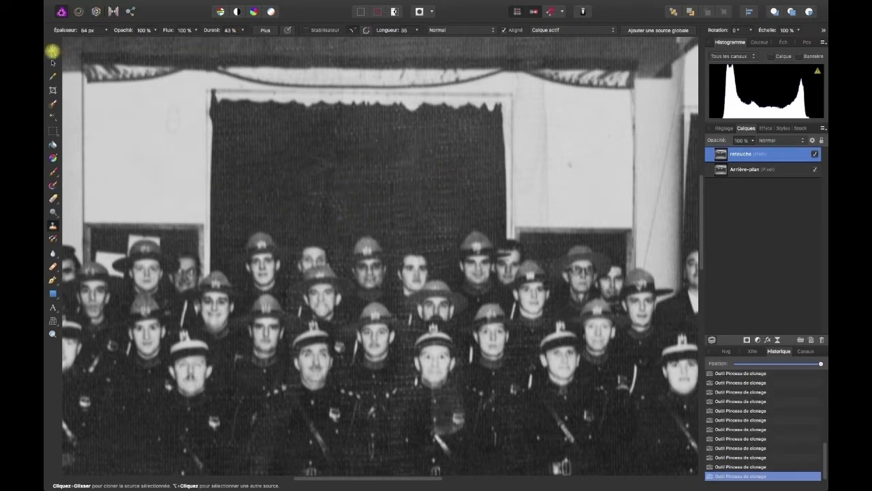
Set the clone brush hardness to 22% and clone out the paper tears on the ceiling's left part.
{"action": "left_click", "coordinate": [52, 51]}
{"action": "scroll", "coordinate": [208, 140], "scroll_direction": "up", "scroll_amount": 3}
{"action": "scroll", "coordinate": [111, 136], "scroll_direction": "up", "scroll_amount": 5}
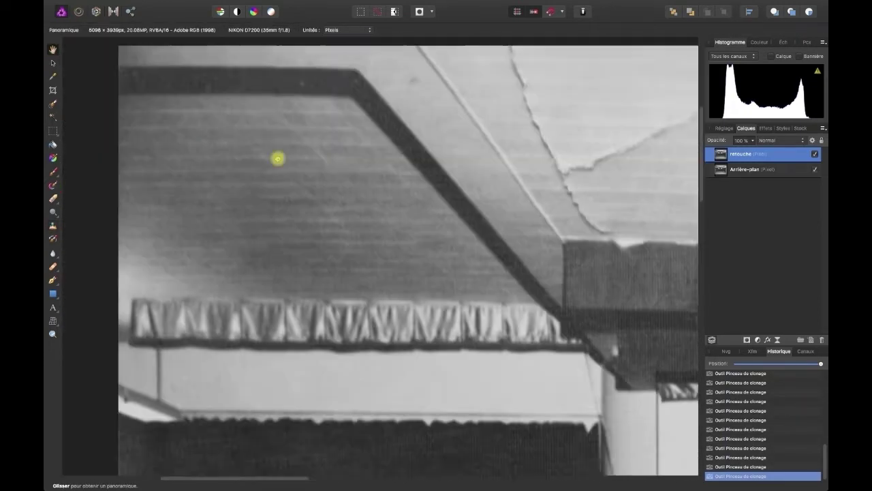
{"action": "scroll", "coordinate": [301, 204], "scroll_direction": "up", "scroll_amount": 3}
{"action": "key", "text": "s"}
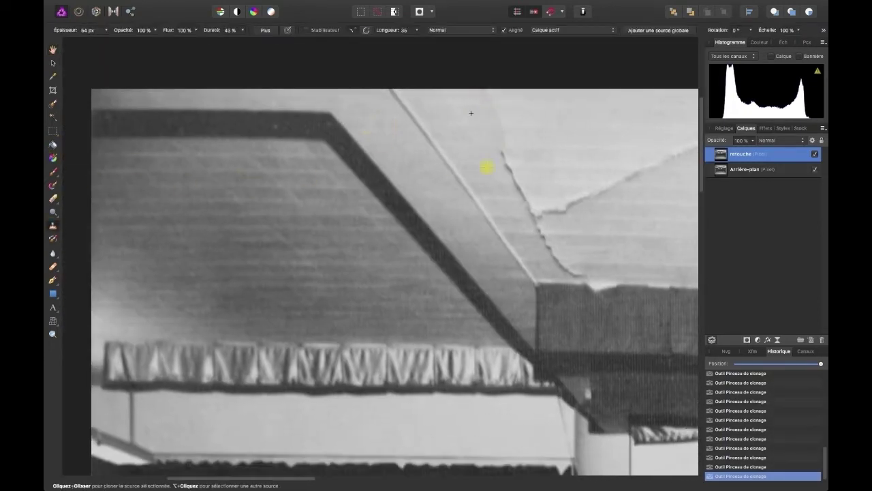
{"action": "left_click_drag", "start_coordinate": [242, 30], "coordinate": [230, 43]}
{"action": "mouse_move", "coordinate": [557, 269]}
{"action": "left_mouse_down"}
{"action": "mouse_move", "coordinate": [565, 257]}
{"action": "mouse_move", "coordinate": [539, 221]}
{"action": "mouse_move", "coordinate": [578, 205]}
{"action": "mouse_move", "coordinate": [525, 239]}
{"action": "mouse_move", "coordinate": [414, 235]}
{"action": "left_mouse_up"}
{"action": "left_click_drag", "start_coordinate": [477, 175], "coordinate": [545, 139]}
{"action": "left_click_drag", "start_coordinate": [578, 165], "coordinate": [577, 151]}
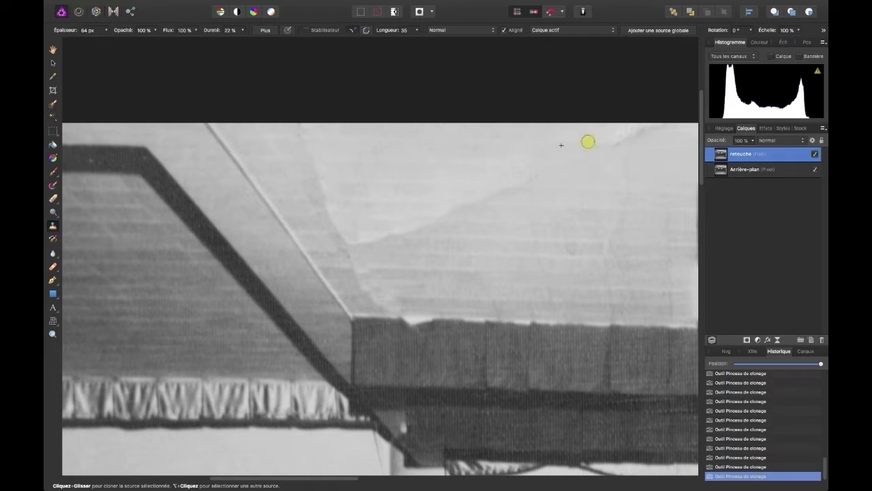
Paint out the dark vertical line along the left edge of the pale ceiling strip with the Inpainting Brush.
{"action": "left_click_drag", "start_coordinate": [576, 248], "coordinate": [293, 221]}
{"action": "left_click", "coordinate": [55, 278]}
{"action": "left_click_drag", "start_coordinate": [454, 185], "coordinate": [452, 256]}
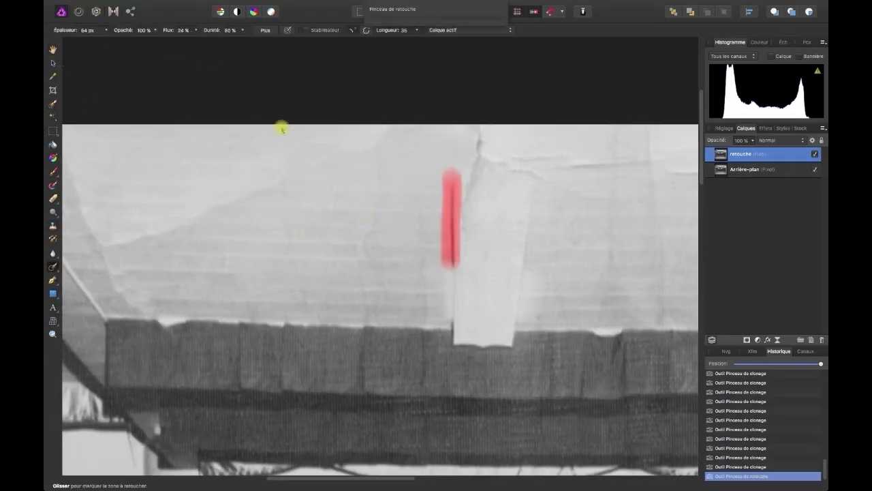
{"action": "left_click_drag", "start_coordinate": [452, 182], "coordinate": [452, 266]}
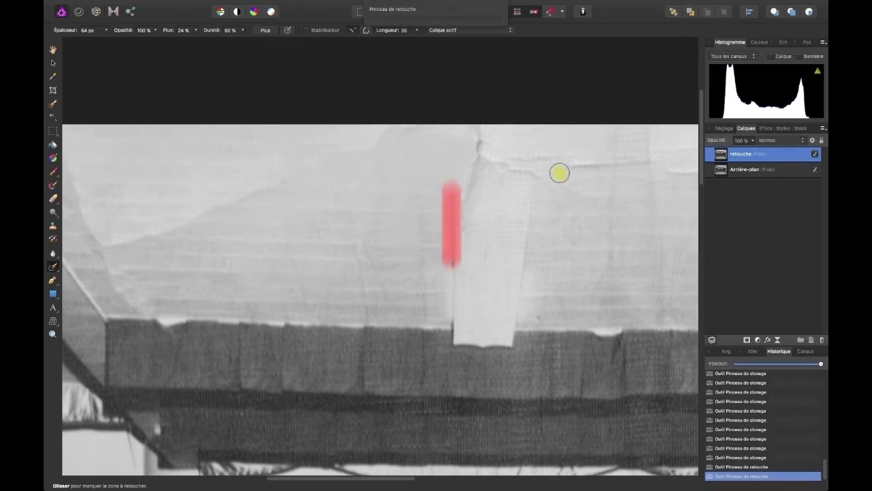
{"action": "left_click", "coordinate": [455, 265]}
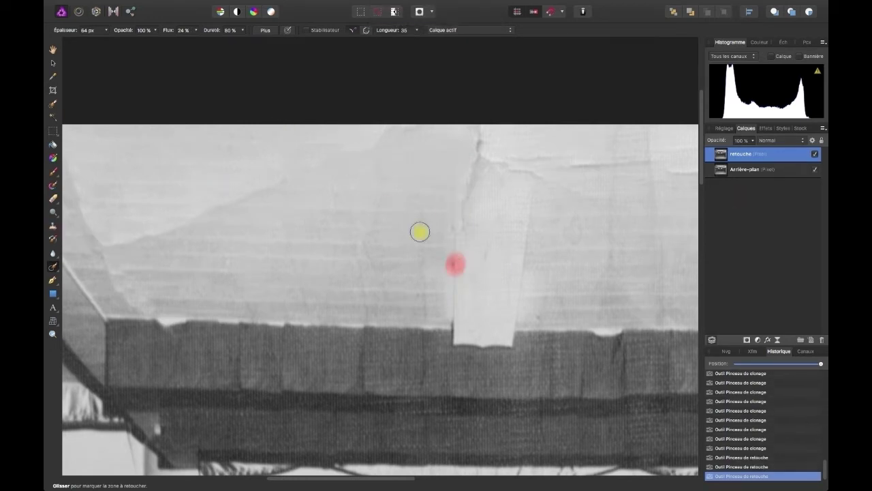
Clone smooth ceiling texture over the cracks at the top of the pale strip and the crease to its right.
{"action": "left_click", "coordinate": [53, 227]}
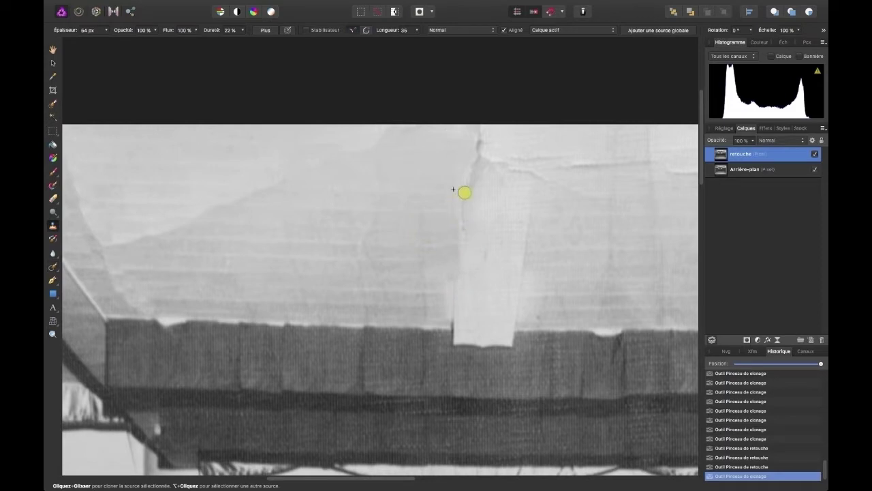
{"action": "mouse_move", "coordinate": [478, 163]}
{"action": "left_mouse_down"}
{"action": "mouse_move", "coordinate": [478, 128]}
{"action": "mouse_move", "coordinate": [506, 140]}
{"action": "mouse_move", "coordinate": [485, 139]}
{"action": "mouse_move", "coordinate": [520, 184]}
{"action": "left_mouse_up"}
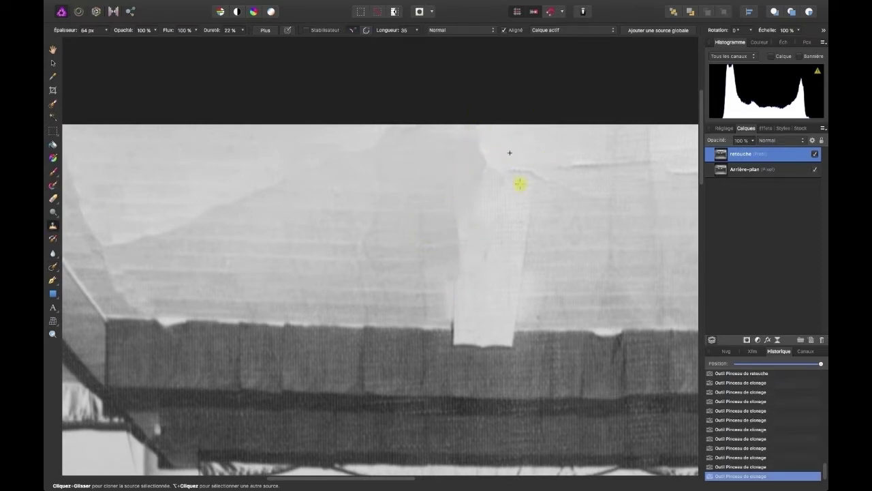
{"action": "left_click", "coordinate": [579, 148], "text": "alt"}
{"action": "left_click", "coordinate": [673, 194], "text": "alt"}
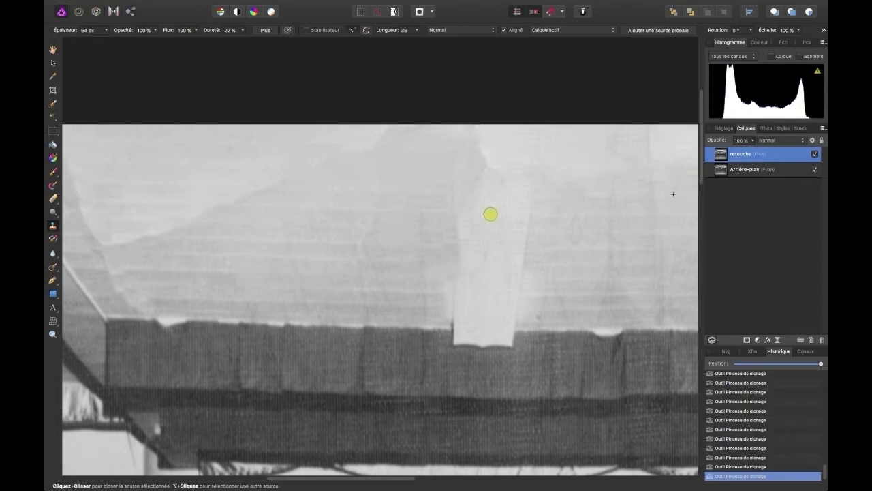
Clone out the torn edge on the ceiling's right part and the dark marks above the right beam's corner.
{"action": "mouse_move", "coordinate": [205, 136]}
{"action": "left_mouse_down"}
{"action": "mouse_move", "coordinate": [535, 197]}
{"action": "mouse_move", "coordinate": [63, 229]}
{"action": "left_mouse_up"}
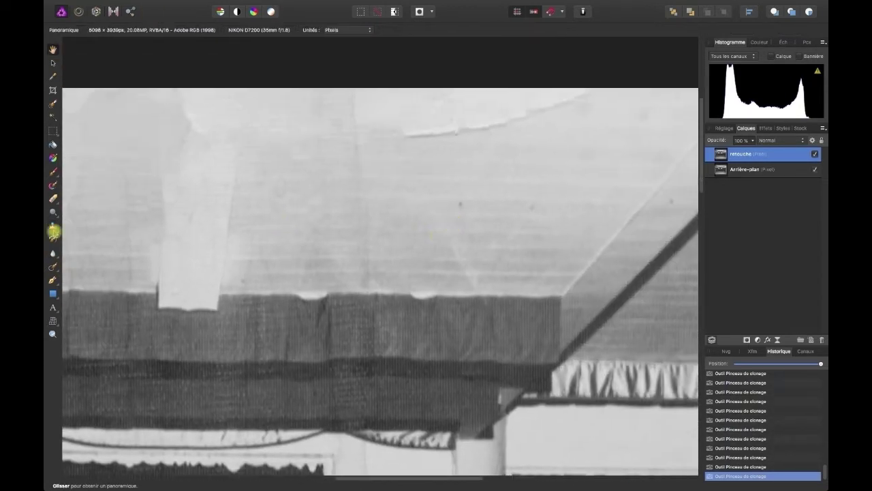
{"action": "mouse_move", "coordinate": [408, 133]}
{"action": "left_mouse_down"}
{"action": "mouse_move", "coordinate": [448, 140]}
{"action": "mouse_move", "coordinate": [470, 115]}
{"action": "mouse_move", "coordinate": [558, 102]}
{"action": "mouse_move", "coordinate": [488, 108]}
{"action": "left_mouse_up"}
{"action": "left_click_drag", "start_coordinate": [659, 212], "coordinate": [400, 266]}
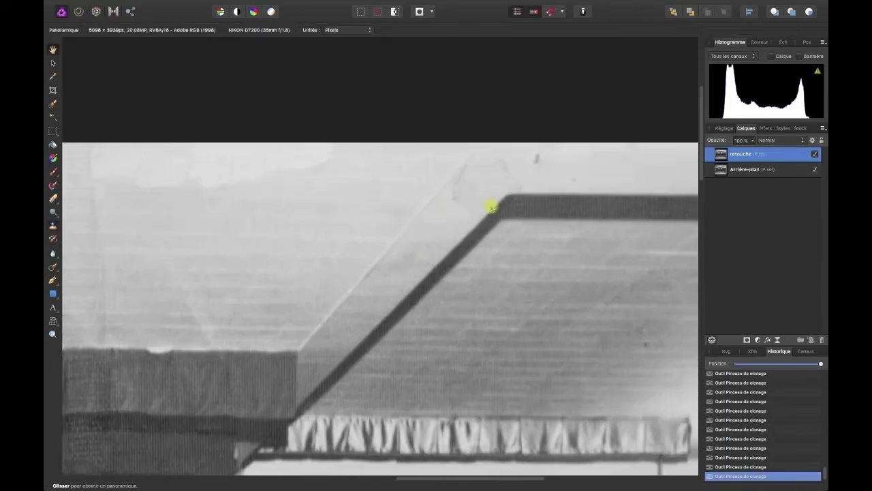
{"action": "left_click", "coordinate": [509, 184], "text": "alt"}
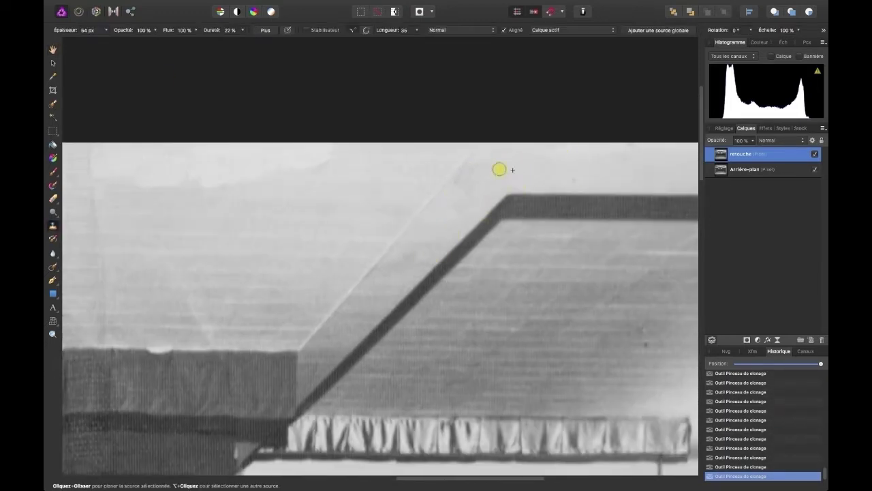
Clone clean ceiling texture over the marks near the lamp posts on the ceiling's far right part.
{"action": "left_click_drag", "start_coordinate": [482, 168], "coordinate": [186, 95]}
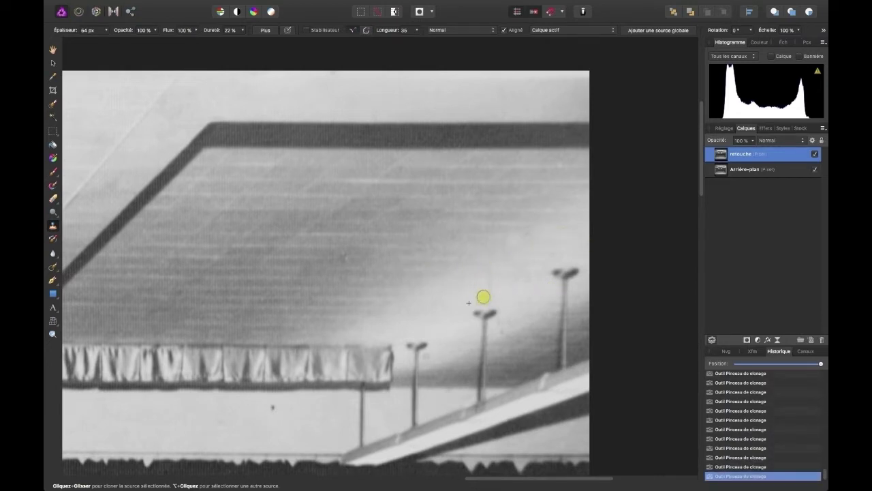
{"action": "scroll", "coordinate": [273, 397], "scroll_direction": "down", "scroll_amount": 10}
{"action": "left_click", "coordinate": [521, 248]}
{"action": "key", "text": "super+z"}
{"action": "mouse_move", "coordinate": [521, 248]}
{"action": "left_mouse_down"}
{"action": "mouse_move", "coordinate": [487, 230]}
{"action": "mouse_move", "coordinate": [512, 182]}
{"action": "mouse_move", "coordinate": [549, 263]}
{"action": "mouse_move", "coordinate": [552, 252]}
{"action": "mouse_move", "coordinate": [550, 287]}
{"action": "mouse_move", "coordinate": [551, 253]}
{"action": "mouse_move", "coordinate": [521, 281]}
{"action": "mouse_move", "coordinate": [499, 202]}
{"action": "mouse_move", "coordinate": [550, 184]}
{"action": "mouse_move", "coordinate": [501, 225]}
{"action": "mouse_move", "coordinate": [544, 211]}
{"action": "mouse_move", "coordinate": [537, 268]}
{"action": "mouse_move", "coordinate": [508, 220]}
{"action": "mouse_move", "coordinate": [546, 245]}
{"action": "mouse_move", "coordinate": [527, 247]}
{"action": "mouse_move", "coordinate": [559, 228]}
{"action": "left_mouse_up"}
Reduce the clone brush width to 31 px and clone out the diagonal crack in the checkered floor's lower-left corner.
{"action": "key", "text": "h"}
{"action": "scroll", "coordinate": [430, 370], "scroll_direction": "down", "scroll_amount": 5}
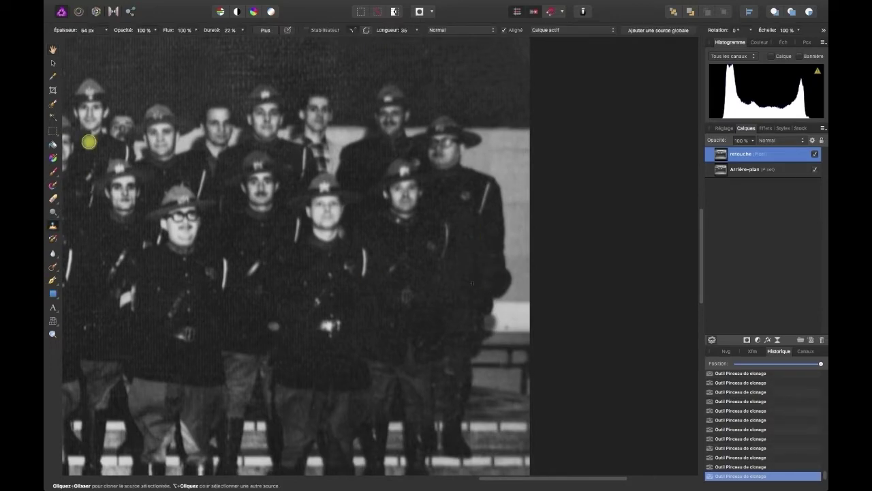
{"action": "left_click_drag", "start_coordinate": [70, 322], "coordinate": [395, 302]}
{"action": "scroll", "coordinate": [396, 302], "scroll_direction": "up", "scroll_amount": 2}
{"action": "scroll", "coordinate": [182, 245], "scroll_direction": "left", "scroll_amount": 1}
{"action": "scroll", "coordinate": [553, 125], "scroll_direction": "down", "scroll_amount": 2}
{"action": "scroll", "coordinate": [321, 231], "scroll_direction": "up", "scroll_amount": 3}
{"action": "scroll", "coordinate": [273, 237], "scroll_direction": "down", "scroll_amount": 5}
{"action": "key", "text": "s"}
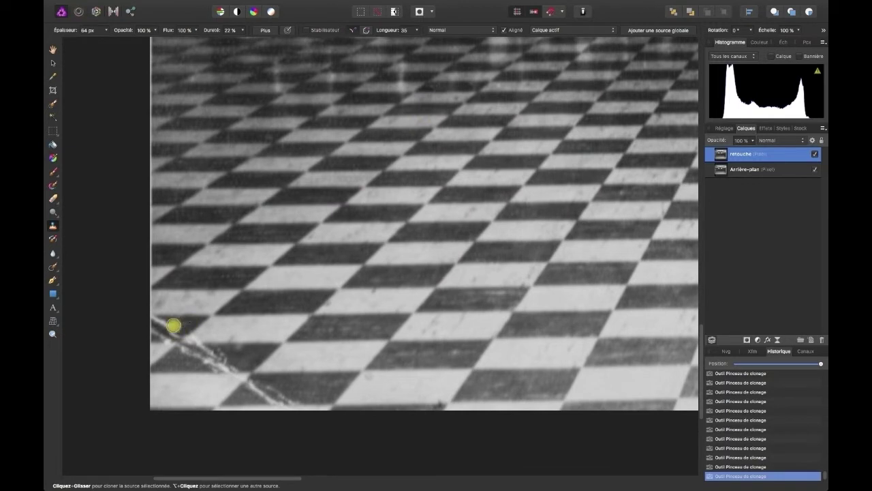
{"action": "key", "text": "bracketleft"}
{"action": "key", "text": "bracketleft"}
{"action": "key", "text": "bracketleft"}
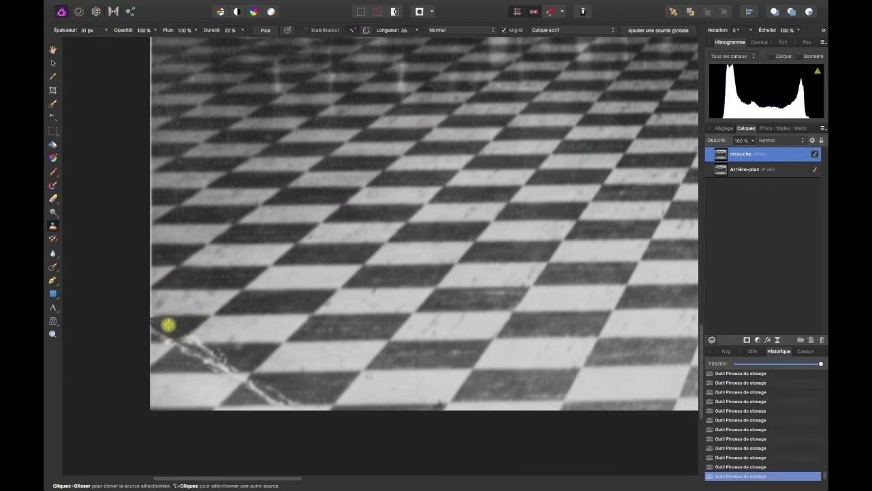
{"action": "mouse_move", "coordinate": [171, 317]}
{"action": "left_mouse_down"}
{"action": "mouse_move", "coordinate": [178, 359]}
{"action": "mouse_move", "coordinate": [199, 364]}
{"action": "mouse_move", "coordinate": [175, 360]}
{"action": "mouse_move", "coordinate": [194, 358]}
{"action": "mouse_move", "coordinate": [183, 347]}
{"action": "mouse_move", "coordinate": [212, 361]}
{"action": "left_mouse_up"}
{"action": "mouse_move", "coordinate": [235, 357]}
{"action": "left_mouse_down"}
{"action": "mouse_move", "coordinate": [204, 355]}
{"action": "mouse_move", "coordinate": [241, 365]}
{"action": "mouse_move", "coordinate": [205, 367]}
{"action": "mouse_move", "coordinate": [239, 369]}
{"action": "mouse_move", "coordinate": [215, 349]}
{"action": "mouse_move", "coordinate": [180, 360]}
{"action": "mouse_move", "coordinate": [279, 388]}
{"action": "mouse_move", "coordinate": [251, 386]}
{"action": "mouse_move", "coordinate": [246, 398]}
{"action": "mouse_move", "coordinate": [304, 397]}
{"action": "mouse_move", "coordinate": [261, 395]}
{"action": "mouse_move", "coordinate": [273, 398]}
{"action": "mouse_move", "coordinate": [261, 383]}
{"action": "mouse_move", "coordinate": [273, 398]}
{"action": "mouse_move", "coordinate": [293, 399]}
{"action": "mouse_move", "coordinate": [272, 398]}
{"action": "left_mouse_up"}
Clone floor tiles over the white tear and dark mark at the middle of the floor's lower edge with a 47 px brush.
{"action": "left_click_drag", "start_coordinate": [504, 221], "coordinate": [307, 217]}
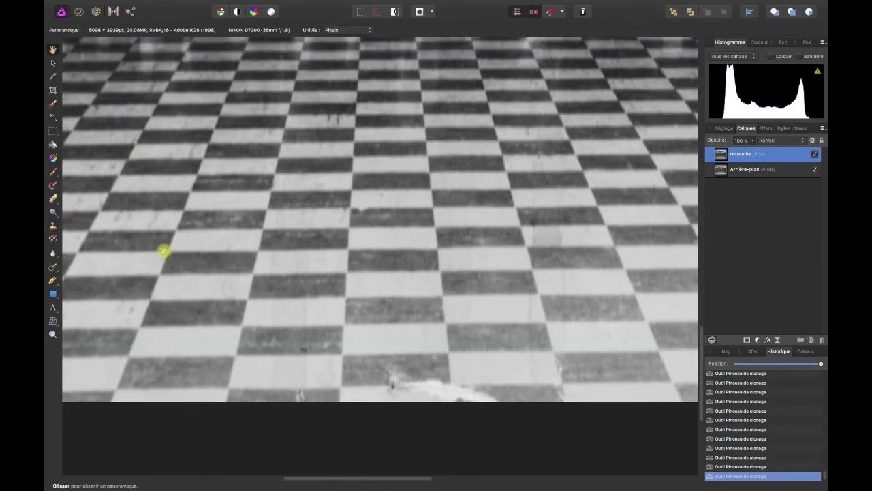
{"action": "key", "text": "super+z"}
{"action": "key", "text": "super+shift+z"}
{"action": "key", "text": "super+z"}
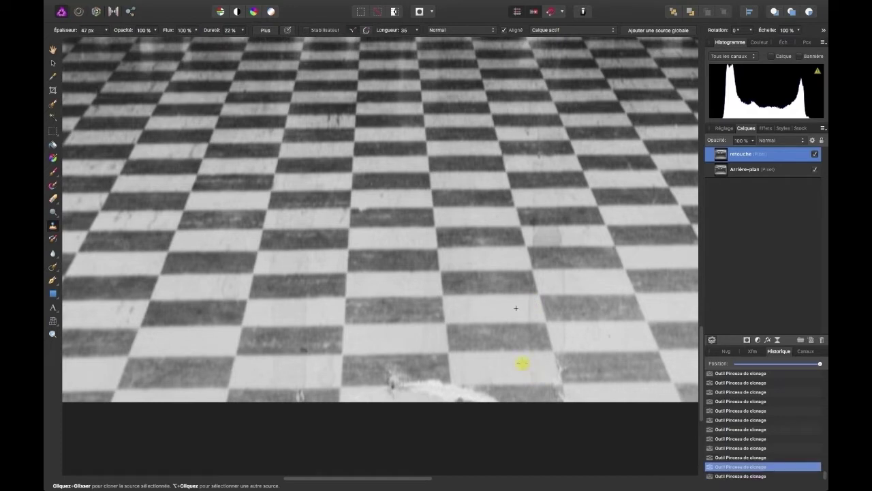
{"action": "key", "text": "super+shift+z"}
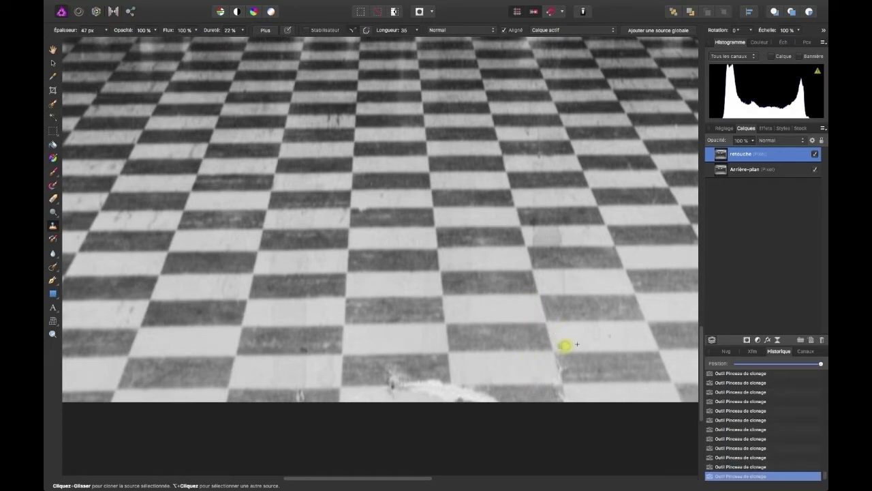
{"action": "mouse_move", "coordinate": [485, 391]}
{"action": "left_mouse_down"}
{"action": "mouse_move", "coordinate": [383, 391]}
{"action": "mouse_move", "coordinate": [413, 399]}
{"action": "mouse_move", "coordinate": [440, 389]}
{"action": "mouse_move", "coordinate": [439, 418]}
{"action": "mouse_move", "coordinate": [416, 397]}
{"action": "mouse_move", "coordinate": [459, 377]}
{"action": "mouse_move", "coordinate": [368, 377]}
{"action": "mouse_move", "coordinate": [405, 368]}
{"action": "mouse_move", "coordinate": [392, 382]}
{"action": "mouse_move", "coordinate": [436, 381]}
{"action": "mouse_move", "coordinate": [401, 370]}
{"action": "mouse_move", "coordinate": [402, 394]}
{"action": "left_mouse_up"}
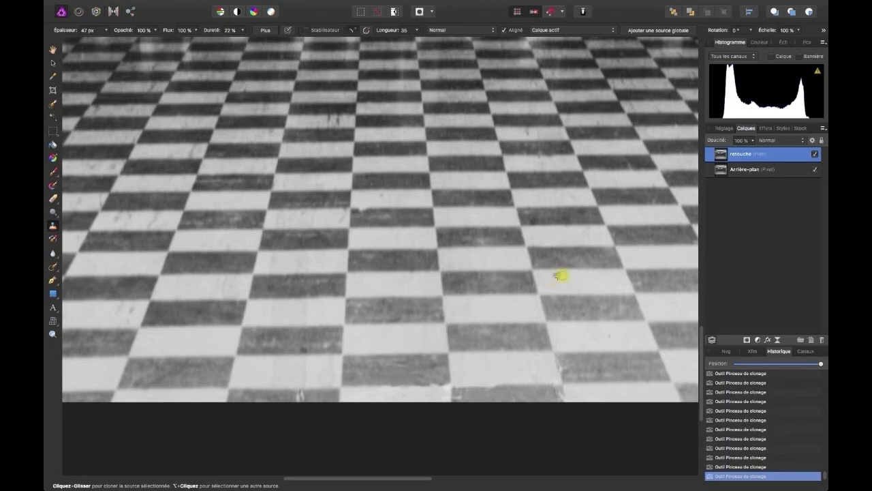
Flatten the retouched document into a single layer.
{"action": "key", "text": "space"}
{"action": "left_click_drag", "start_coordinate": [554, 141], "coordinate": [337, 167]}
{"action": "left_click_drag", "start_coordinate": [672, 409], "coordinate": [477, 390]}
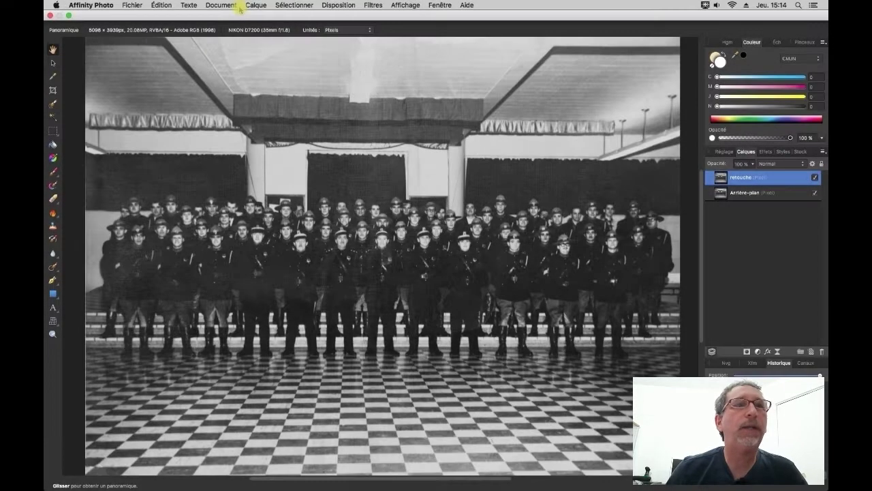
{"action": "left_click", "coordinate": [249, 5]}
{"action": "mouse_move", "coordinate": [220, 5]}
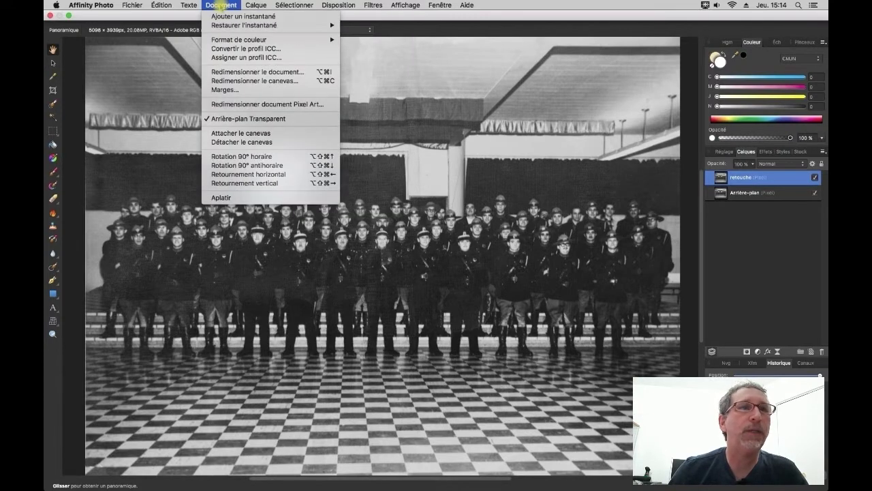
{"action": "left_click", "coordinate": [300, 198]}
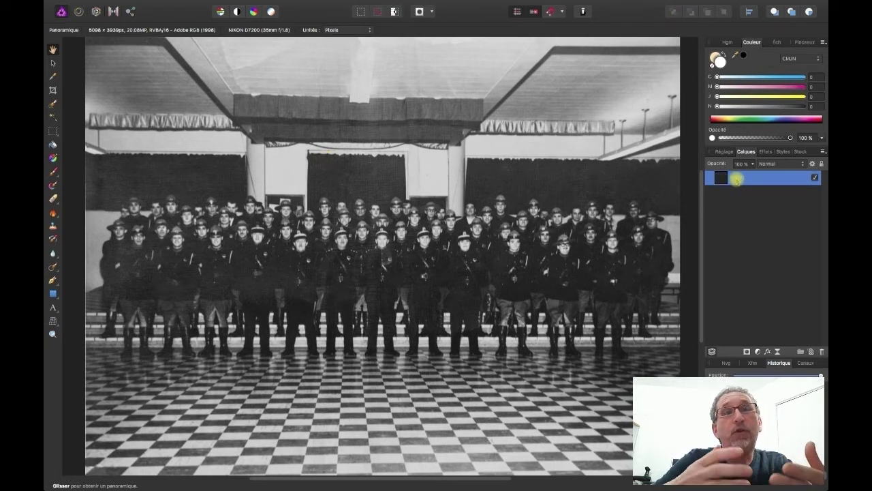
Duplicate the flattened layer and name the copy "retouche".
{"action": "right_click", "coordinate": [736, 179]}
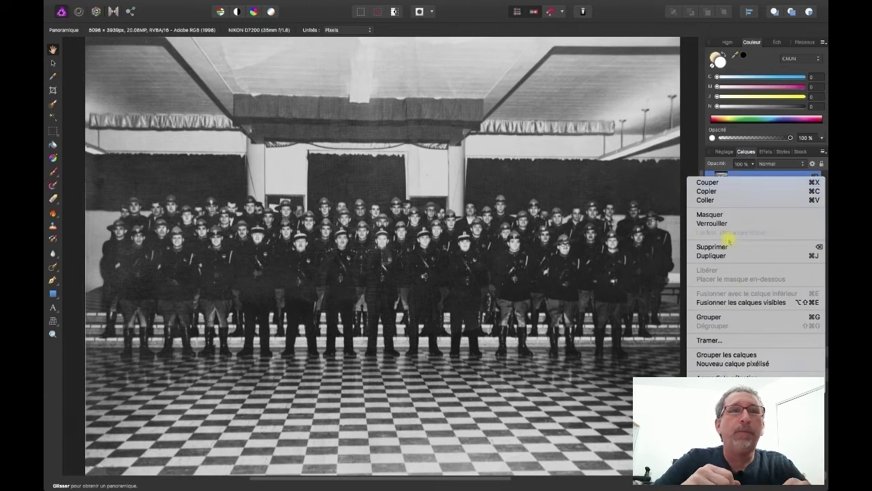
{"action": "left_click", "coordinate": [727, 255]}
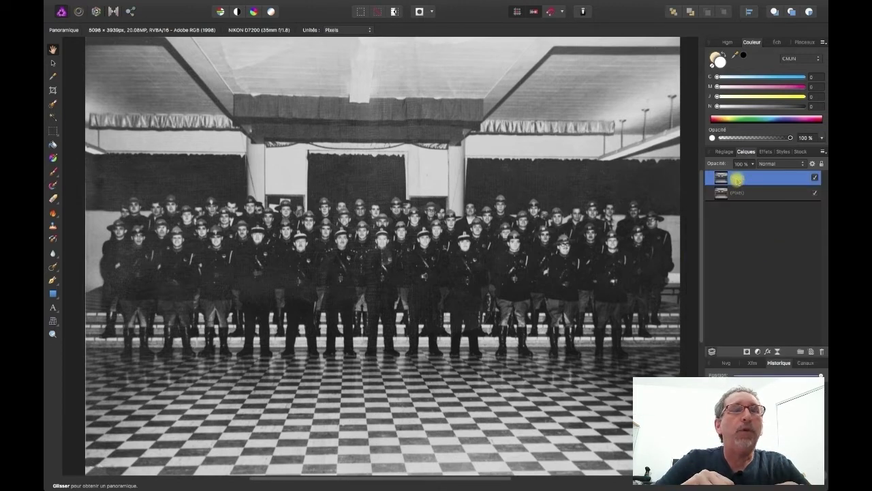
{"action": "double_click", "coordinate": [737, 178]}
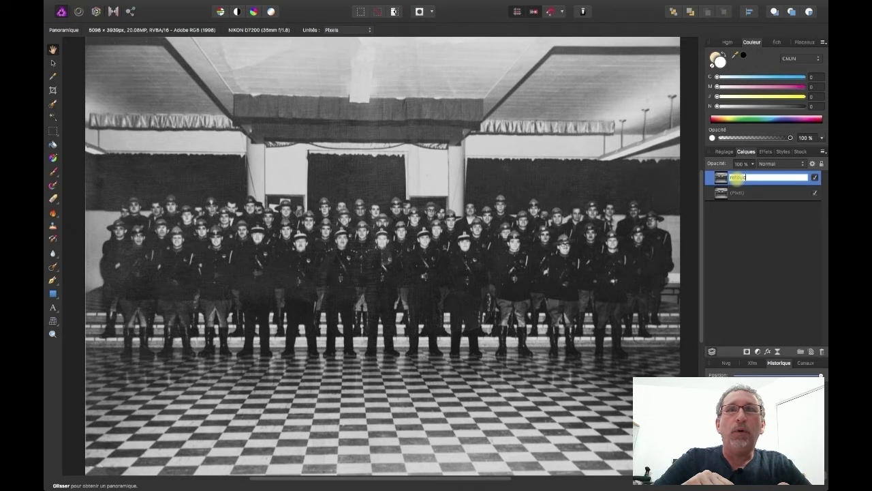
{"action": "left_click", "coordinate": [740, 220]}
{"action": "left_click", "coordinate": [722, 177]}
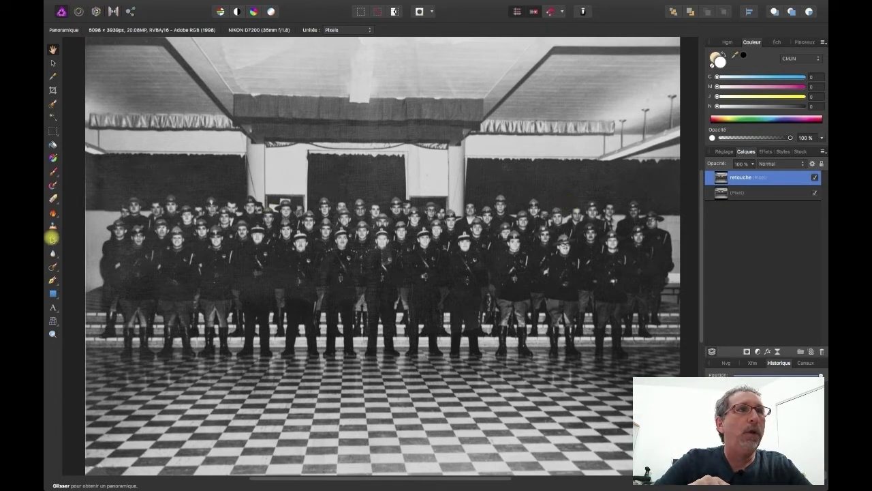
Choose the Paint Brush and set its width to 19 px for colouring the faces in the group's left part.
{"action": "left_click", "coordinate": [53, 171]}
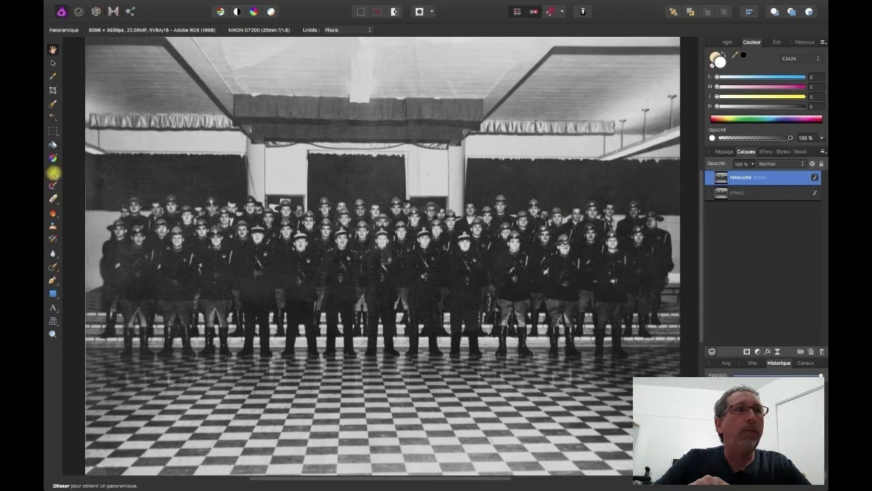
{"action": "key", "text": "z"}
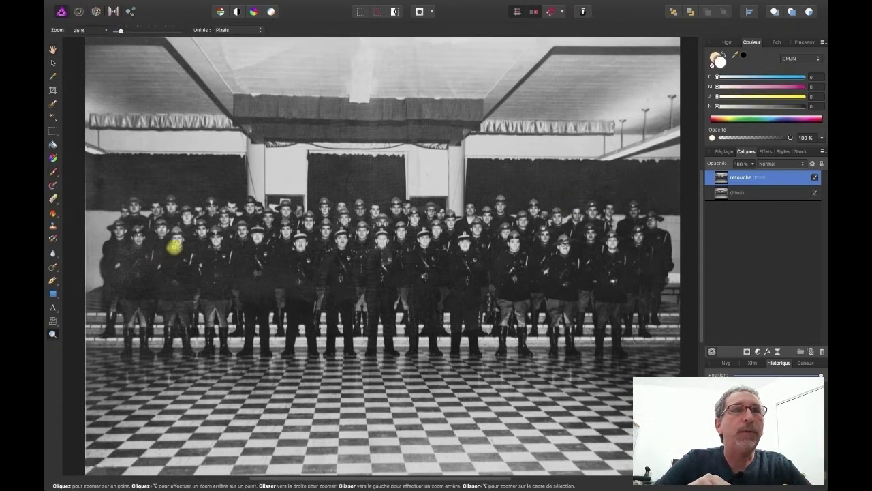
{"action": "scroll", "coordinate": [175, 247], "scroll_direction": "up", "scroll_amount": 5}
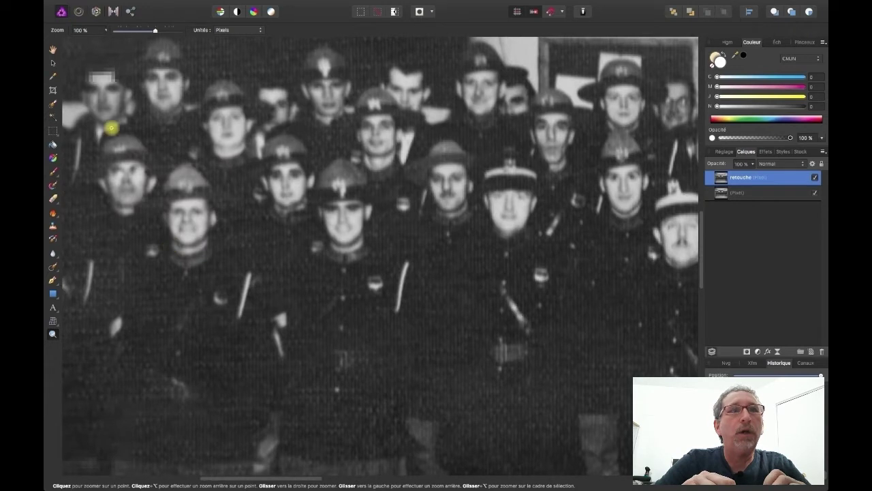
{"action": "left_click", "coordinate": [53, 49]}
{"action": "left_click_drag", "start_coordinate": [150, 177], "coordinate": [228, 181]}
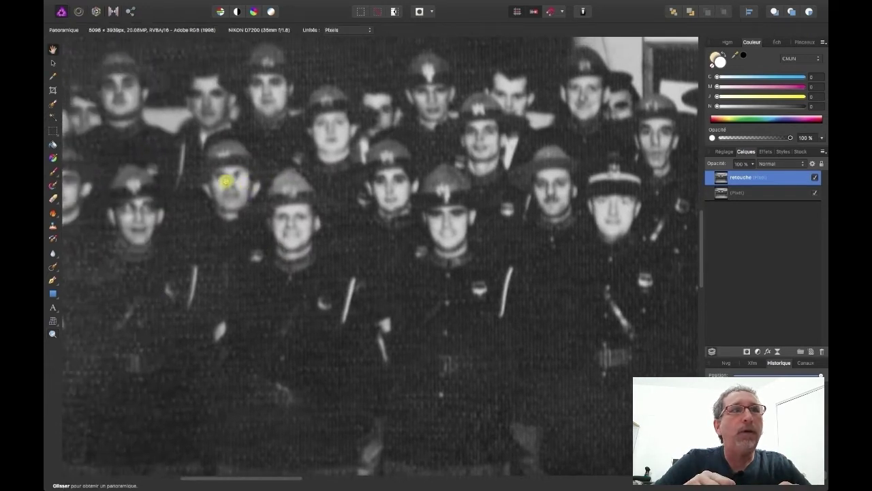
{"action": "left_click_drag", "start_coordinate": [97, 134], "coordinate": [142, 121]}
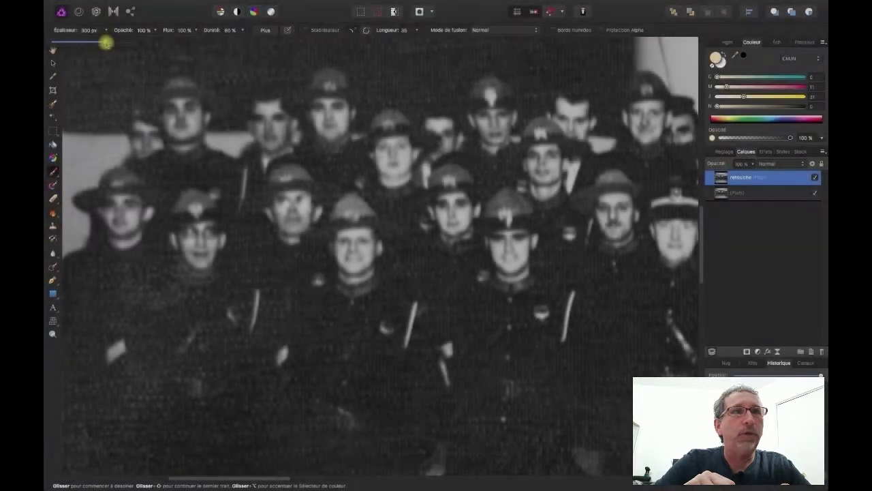
{"action": "left_click_drag", "start_coordinate": [107, 42], "coordinate": [78, 41]}
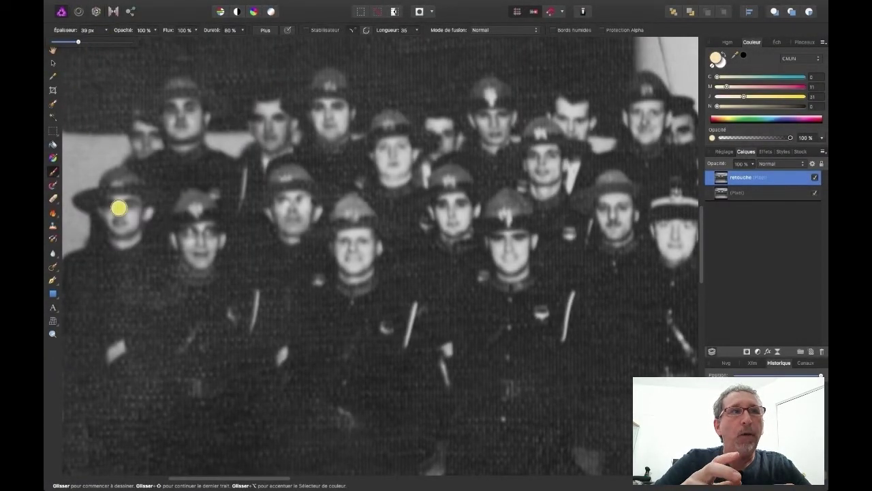
{"action": "left_click_drag", "start_coordinate": [77, 42], "coordinate": [64, 42]}
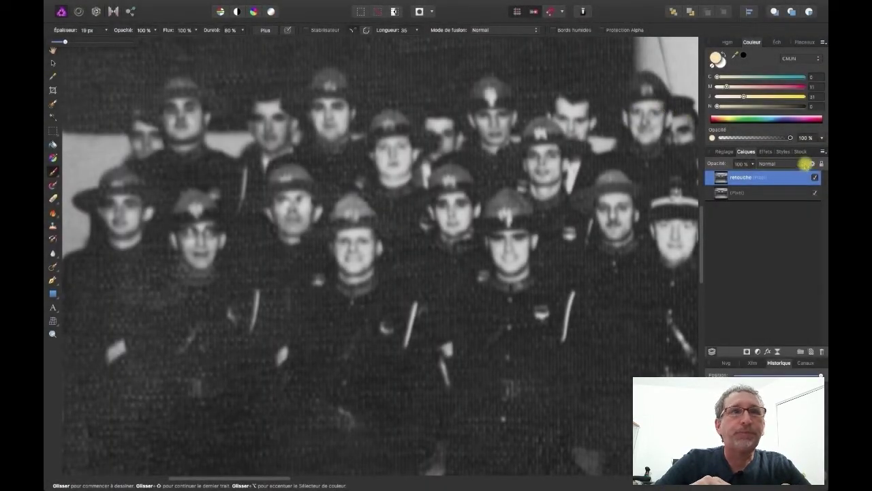
Try the Couleur and Lumière tamisée blend modes on the retouche layer and paint the moustached man's face in a pale skin tone.
{"action": "left_click", "coordinate": [804, 163]}
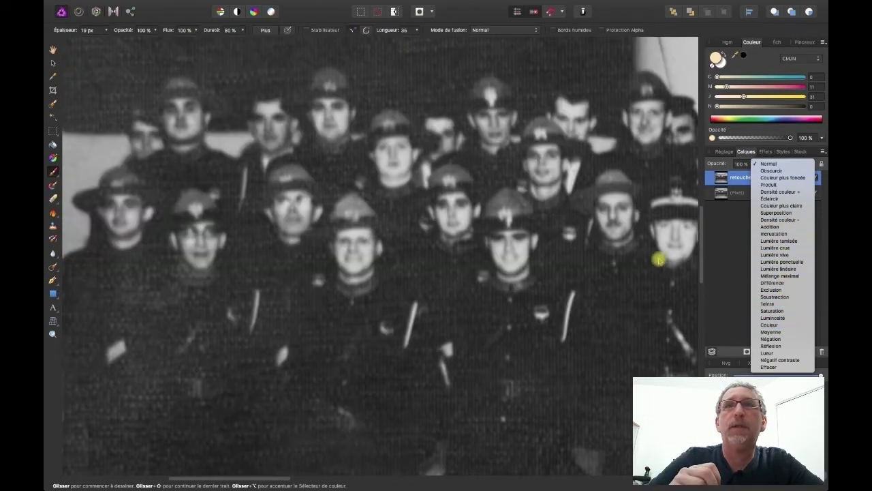
{"action": "left_click", "coordinate": [770, 324]}
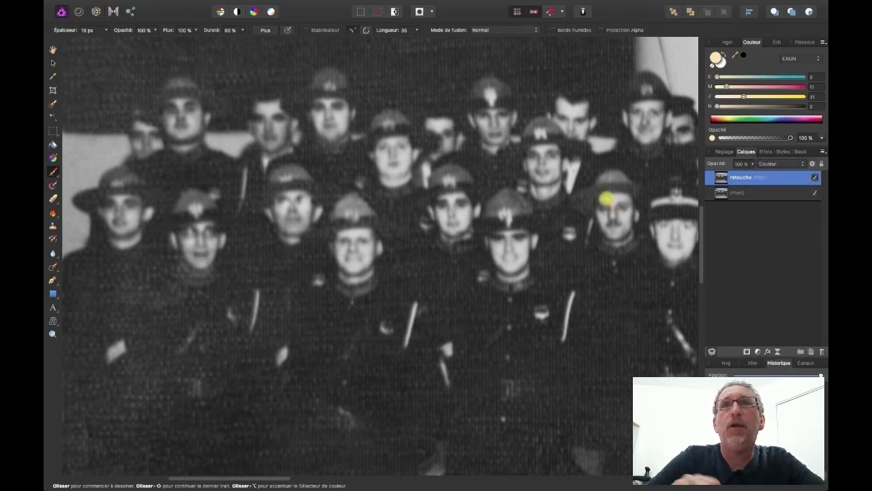
{"action": "left_click", "coordinate": [802, 164]}
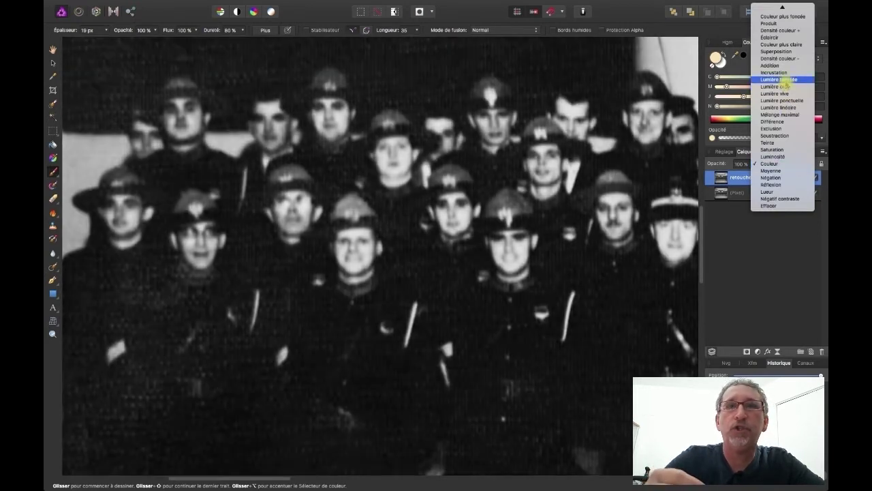
{"action": "left_click", "coordinate": [777, 87]}
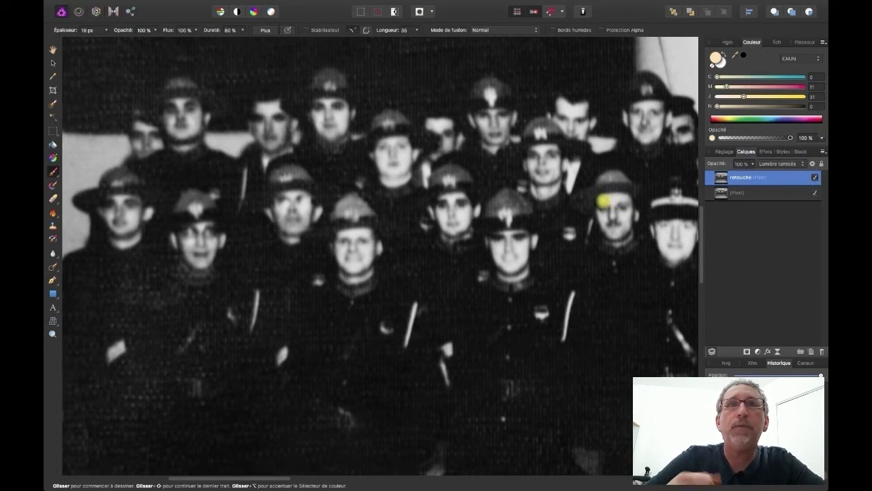
{"action": "mouse_move", "coordinate": [607, 199]}
{"action": "left_mouse_down"}
{"action": "mouse_move", "coordinate": [626, 196]}
{"action": "mouse_move", "coordinate": [603, 197]}
{"action": "mouse_move", "coordinate": [610, 200]}
{"action": "left_mouse_up"}
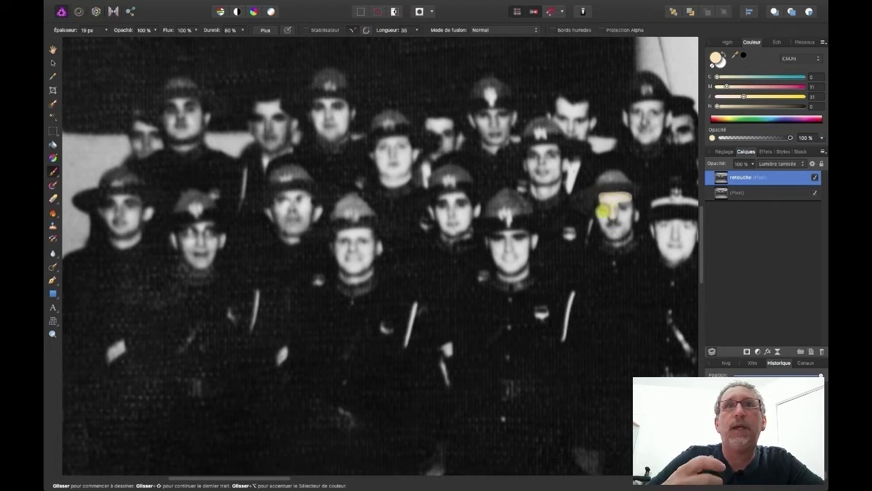
{"action": "mouse_move", "coordinate": [603, 213]}
{"action": "left_mouse_down"}
{"action": "mouse_move", "coordinate": [628, 222]}
{"action": "mouse_move", "coordinate": [625, 199]}
{"action": "mouse_move", "coordinate": [613, 229]}
{"action": "mouse_move", "coordinate": [620, 204]}
{"action": "mouse_move", "coordinate": [599, 198]}
{"action": "mouse_move", "coordinate": [616, 235]}
{"action": "left_mouse_up"}
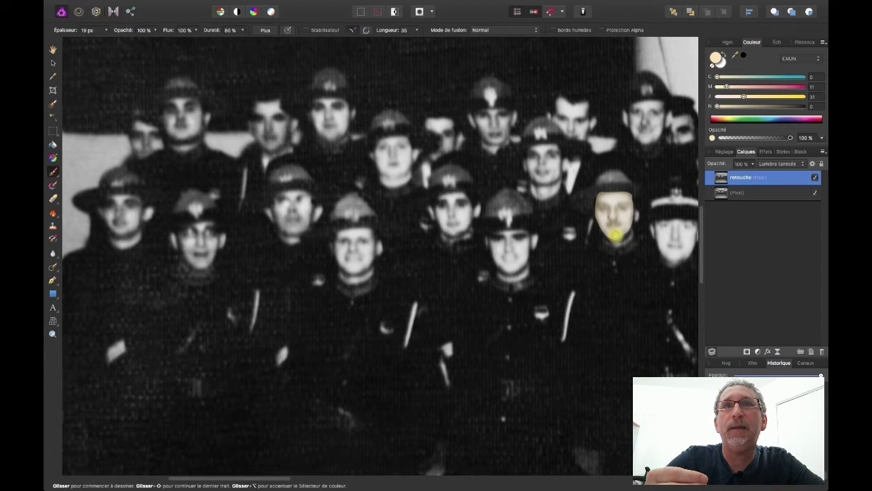
Set the retouche layer's blend mode to Couleur and its opacity to 50 %.
{"action": "left_click", "coordinate": [802, 164]}
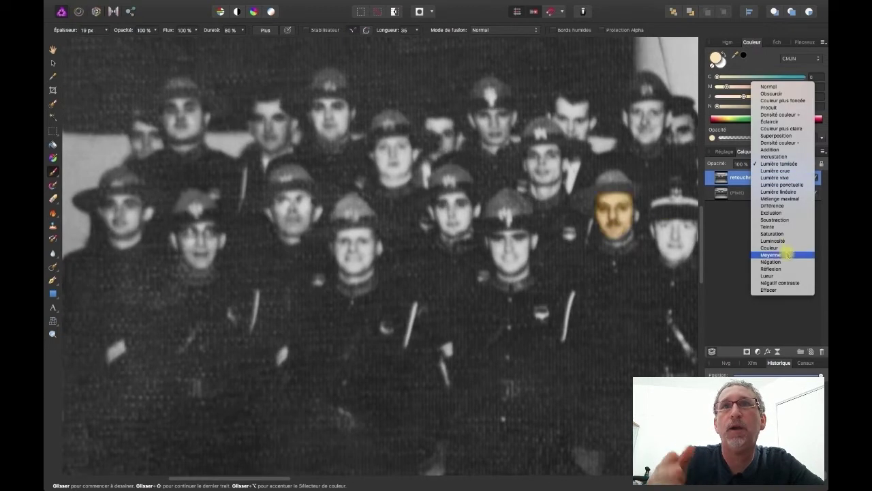
{"action": "left_click", "coordinate": [787, 248]}
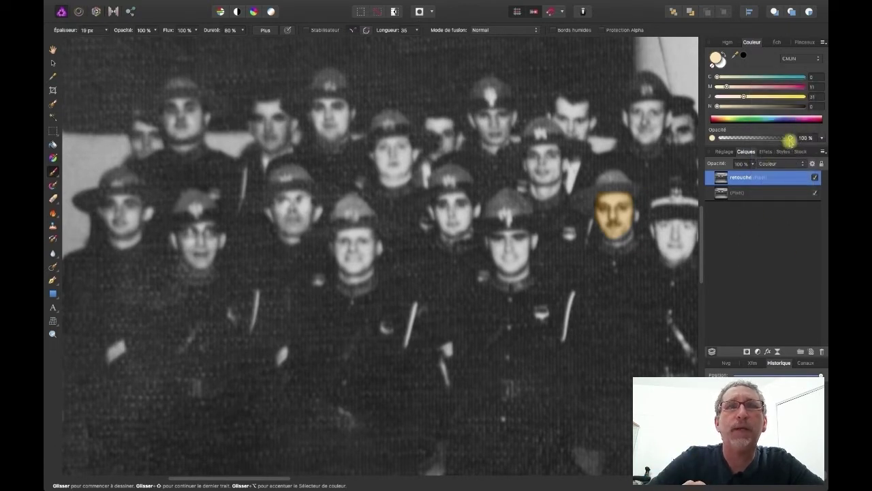
{"action": "mouse_move", "coordinate": [789, 138]}
{"action": "left_mouse_down"}
{"action": "mouse_move", "coordinate": [763, 141]}
{"action": "mouse_move", "coordinate": [790, 138]}
{"action": "left_mouse_up"}
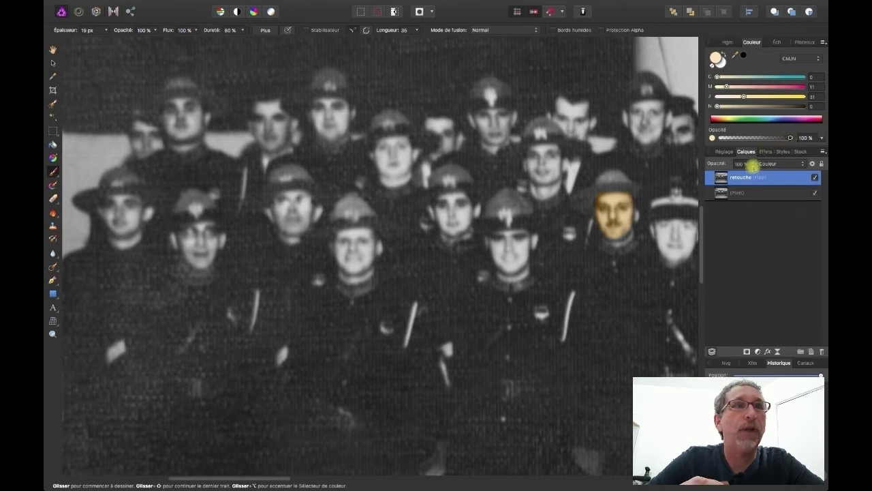
{"action": "left_click_drag", "start_coordinate": [753, 165], "coordinate": [714, 177]}
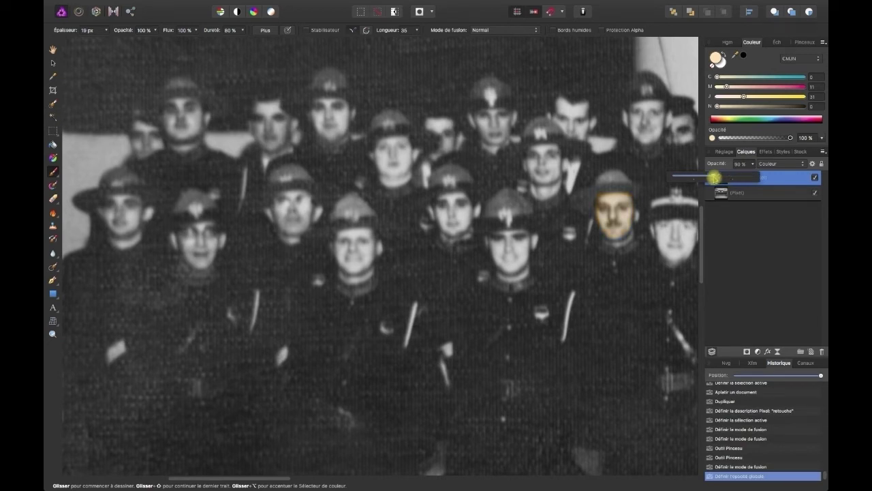
Reduce the brush width to 12 px and finish colouring the moustached man's face, ears and neck in the pale skin tone.
{"action": "left_click", "coordinate": [636, 217]}
{"action": "left_click", "coordinate": [636, 217]}
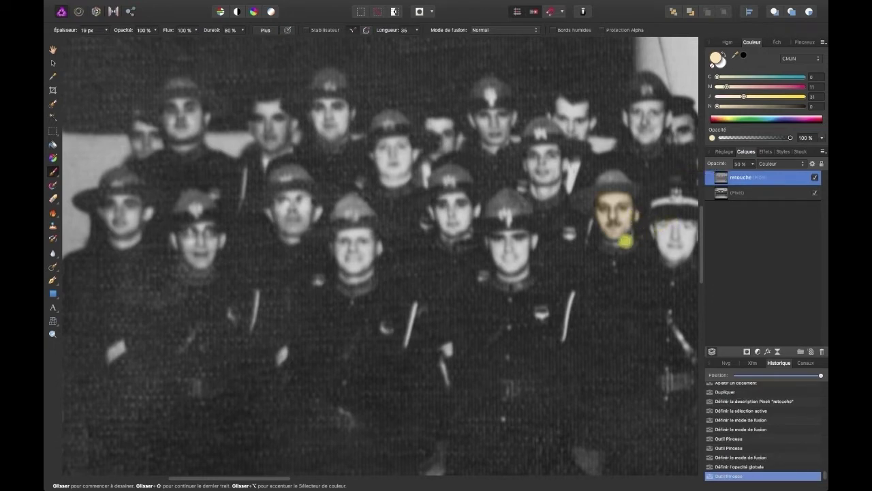
{"action": "left_click", "coordinate": [106, 30]}
{"action": "left_click_drag", "start_coordinate": [103, 43], "coordinate": [102, 44]}
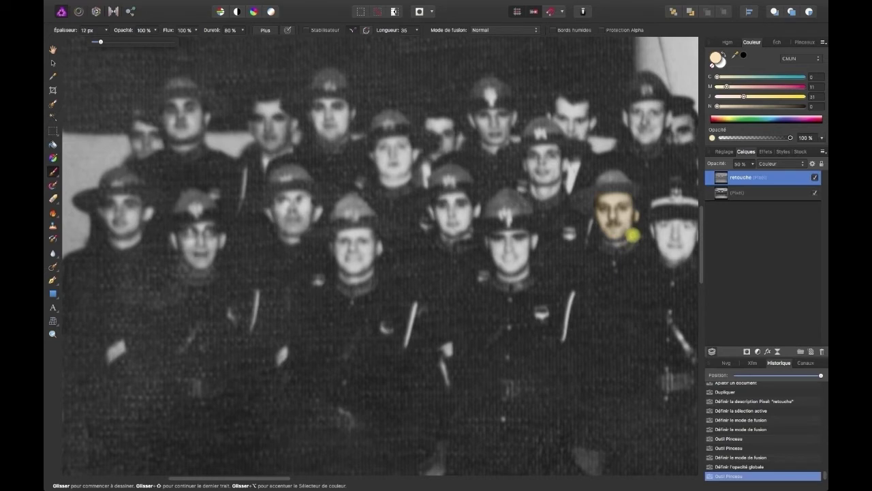
{"action": "left_click", "coordinate": [605, 242]}
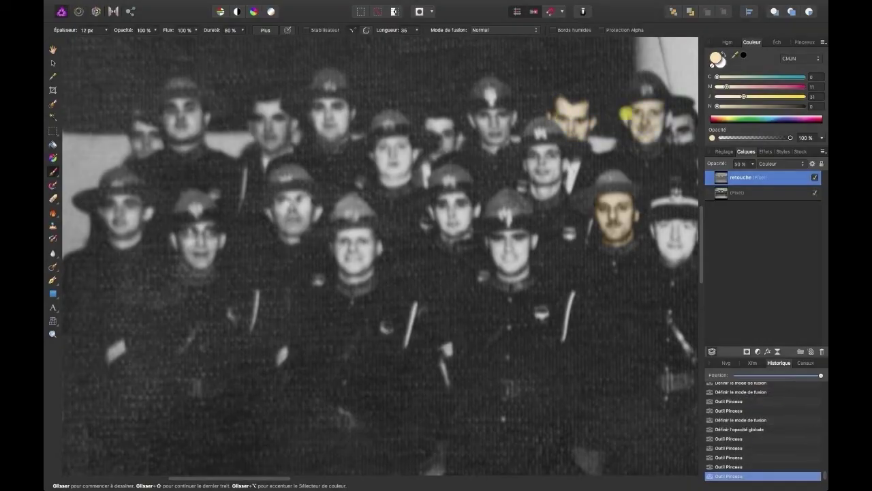
Paint the faces across the group's left and middle parts in the same pale skin tone on the retouche layer.
{"action": "mouse_move", "coordinate": [531, 172]}
{"action": "left_mouse_down"}
{"action": "mouse_move", "coordinate": [537, 195]}
{"action": "mouse_move", "coordinate": [498, 140]}
{"action": "mouse_move", "coordinate": [487, 241]}
{"action": "mouse_move", "coordinate": [535, 237]}
{"action": "left_mouse_up"}
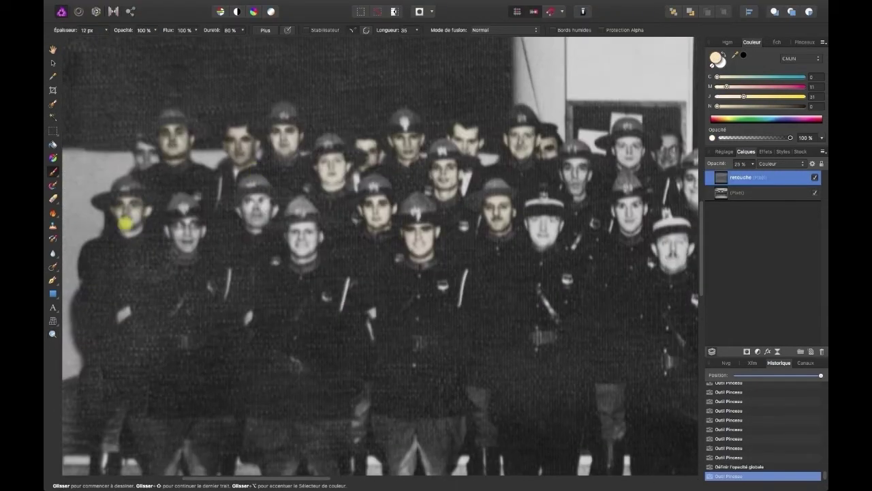
{"action": "left_click", "coordinate": [292, 239]}
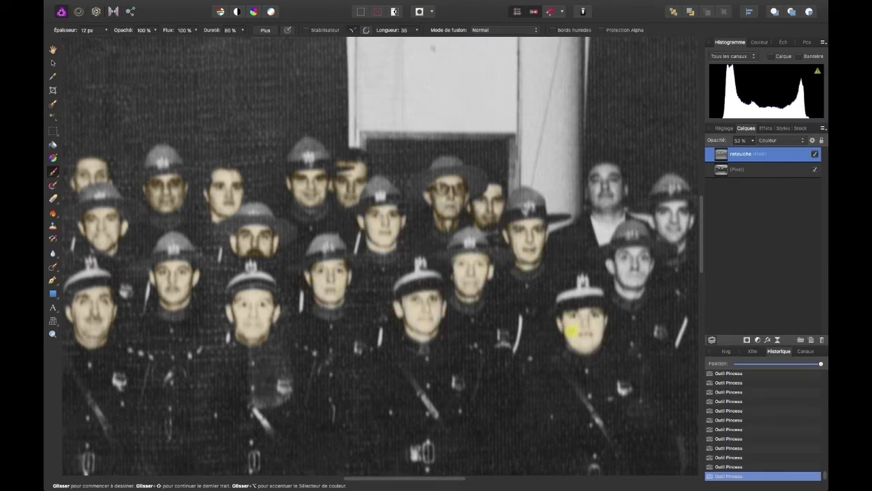
{"action": "scroll", "coordinate": [604, 194], "scroll_direction": "right", "scroll_amount": 5}
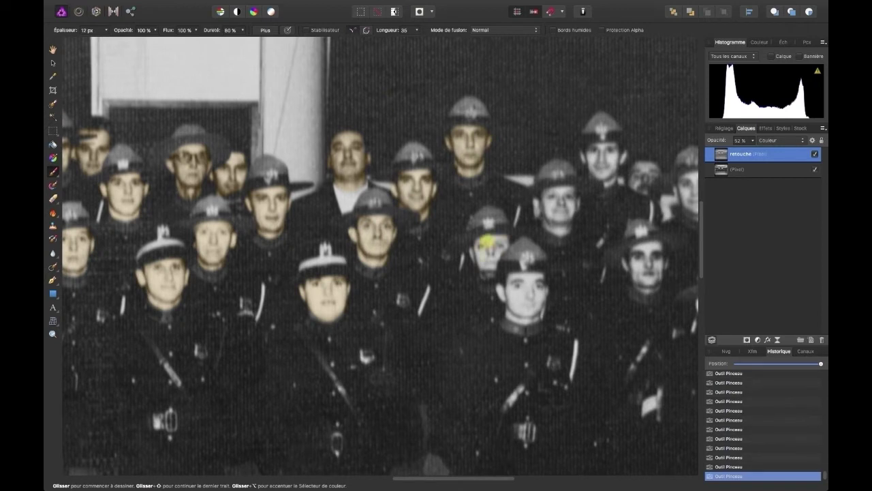
{"action": "scroll", "coordinate": [546, 203], "scroll_direction": "right", "scroll_amount": 5}
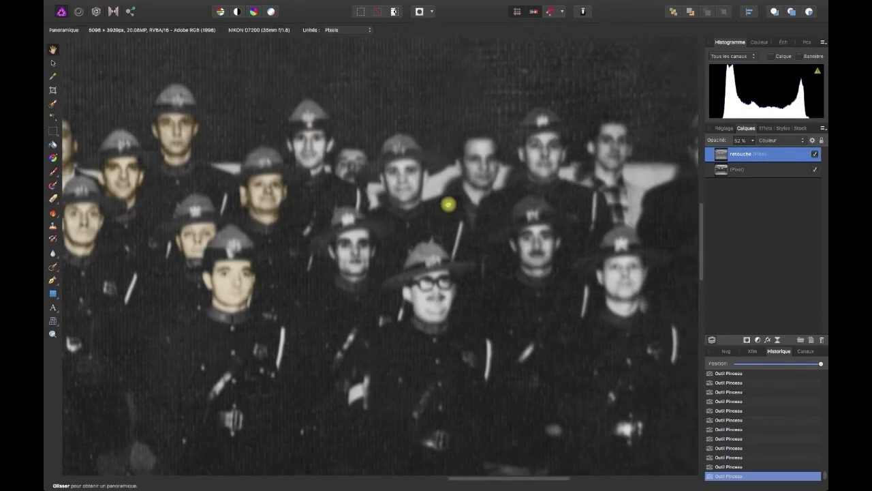
Paint the remaining faces in the group's right part in the skin tone and set the retouche layer's opacity to 25 %.
{"action": "left_click_drag", "start_coordinate": [345, 257], "coordinate": [365, 244]}
{"action": "left_click_drag", "start_coordinate": [422, 293], "coordinate": [430, 311]}
{"action": "mouse_move", "coordinate": [426, 164]}
{"action": "left_mouse_down"}
{"action": "mouse_move", "coordinate": [414, 195]}
{"action": "mouse_move", "coordinate": [405, 164]}
{"action": "left_mouse_up"}
{"action": "mouse_move", "coordinate": [474, 167]}
{"action": "left_mouse_down"}
{"action": "mouse_move", "coordinate": [484, 203]}
{"action": "mouse_move", "coordinate": [496, 143]}
{"action": "mouse_move", "coordinate": [540, 168]}
{"action": "mouse_move", "coordinate": [565, 160]}
{"action": "left_mouse_up"}
{"action": "mouse_move", "coordinate": [534, 231]}
{"action": "left_mouse_down"}
{"action": "mouse_move", "coordinate": [534, 241]}
{"action": "mouse_move", "coordinate": [556, 254]}
{"action": "left_mouse_up"}
{"action": "left_click_drag", "start_coordinate": [616, 128], "coordinate": [633, 143]}
{"action": "scroll", "coordinate": [627, 173], "scroll_direction": "right", "scroll_amount": 5}
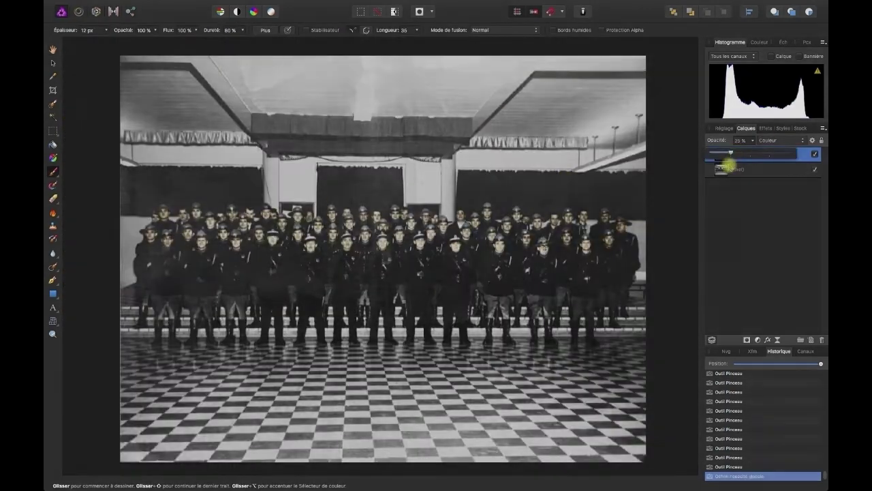
Duplicate the flattened photo layer and set the copy's opacity to 50 %.
{"action": "right_click", "coordinate": [725, 179]}
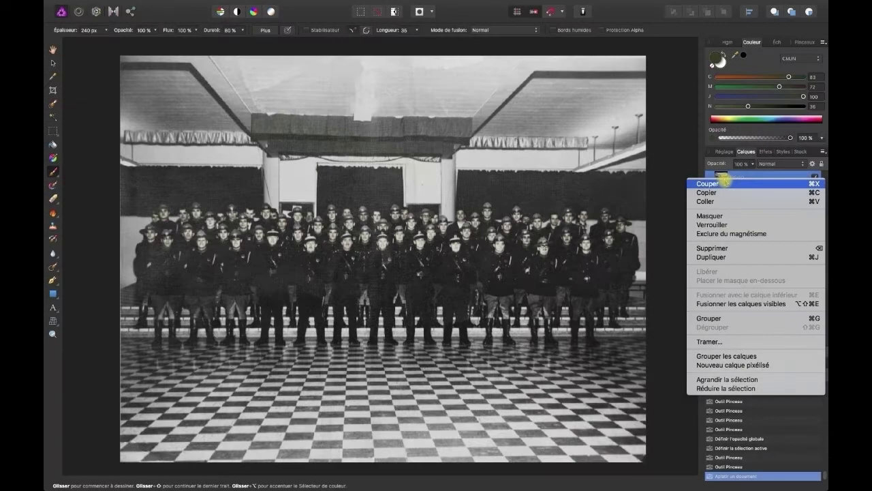
{"action": "left_click", "coordinate": [720, 253]}
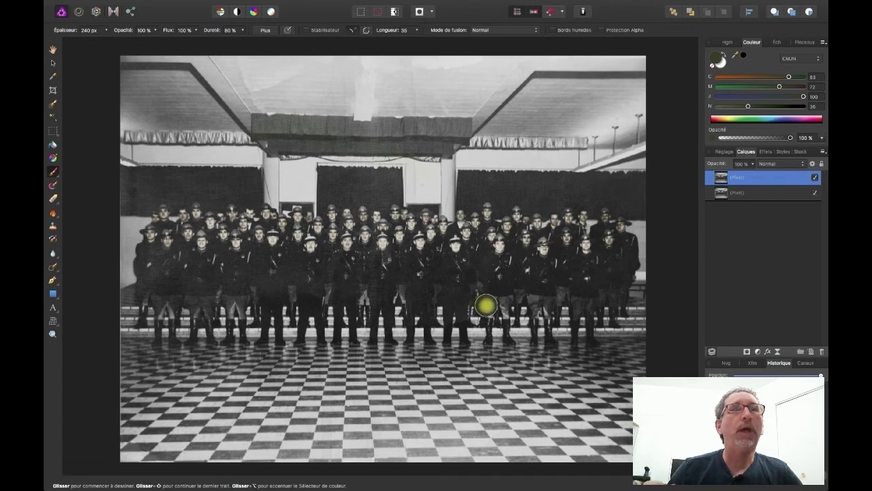
{"action": "left_click", "coordinate": [752, 164]}
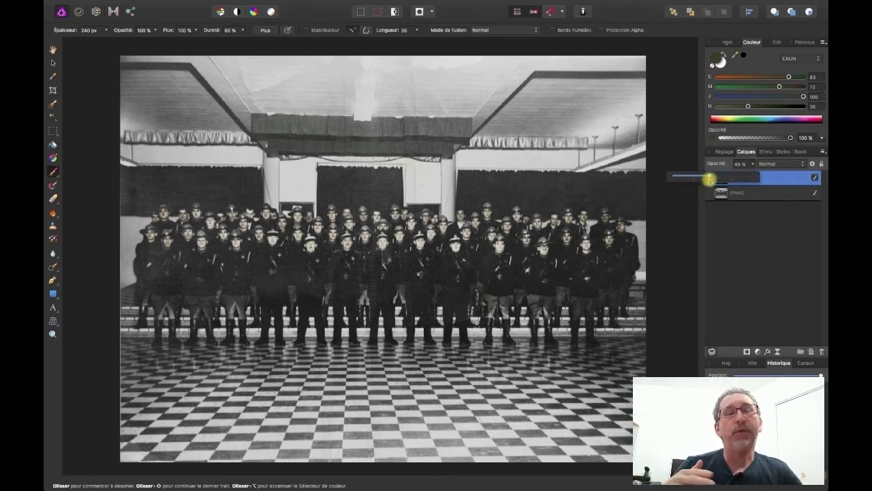
{"action": "left_click_drag", "start_coordinate": [709, 178], "coordinate": [693, 177]}
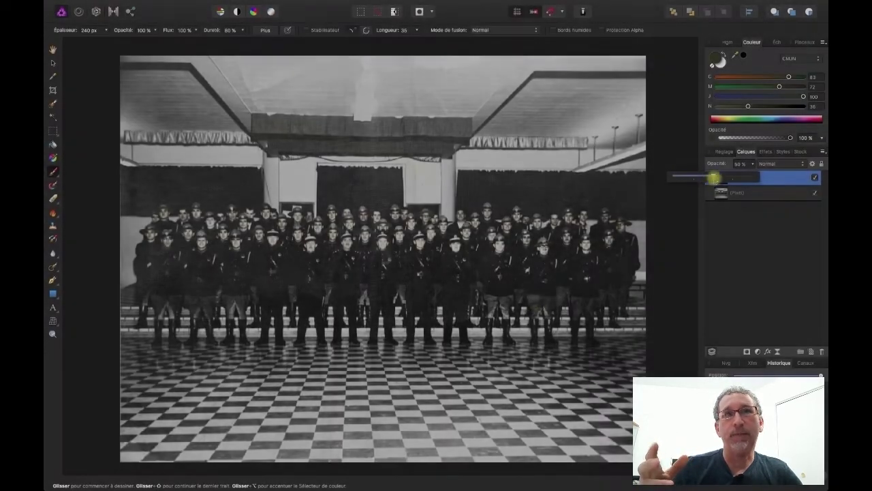
Paint the trousers of a back-row man near the group's centre dark green with a 43 px Paint Brush.
{"action": "left_click", "coordinate": [52, 334]}
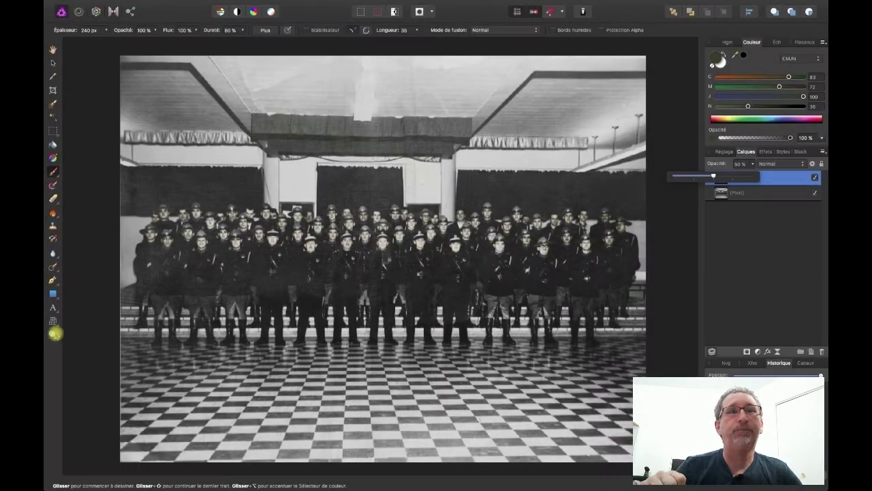
{"action": "left_click", "coordinate": [376, 291]}
{"action": "left_click", "coordinate": [53, 172]}
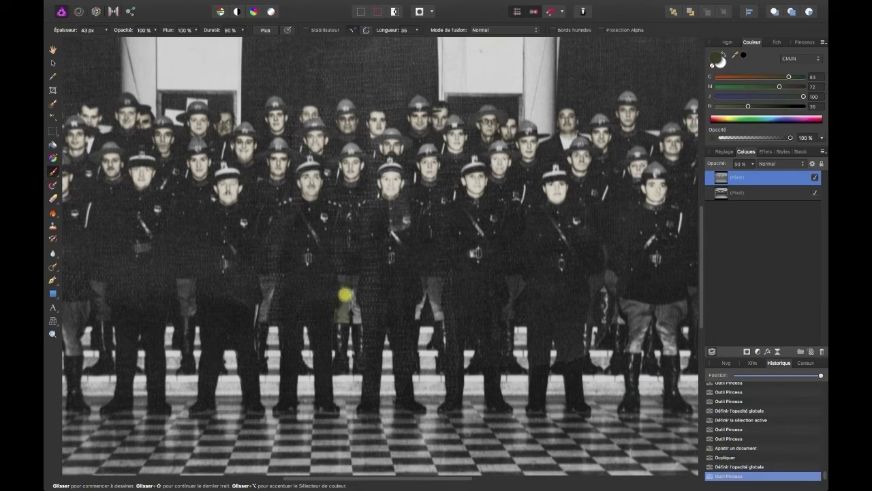
{"action": "left_click_drag", "start_coordinate": [345, 293], "coordinate": [356, 318]}
Set the duplicate layer's opacity to 53 % and paint the other men's breeches dark green across the group.
{"action": "left_click", "coordinate": [753, 163]}
{"action": "left_click_drag", "start_coordinate": [769, 175], "coordinate": [756, 181]}
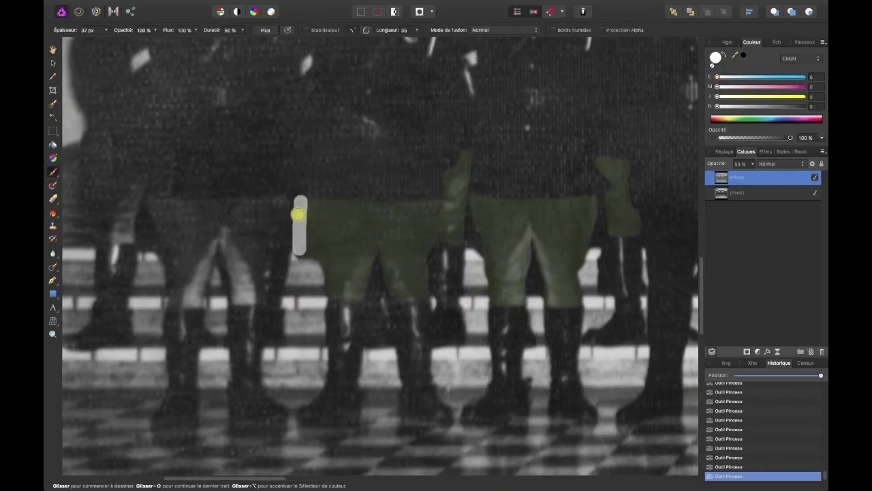
{"action": "left_click_drag", "start_coordinate": [242, 300], "coordinate": [194, 239]}
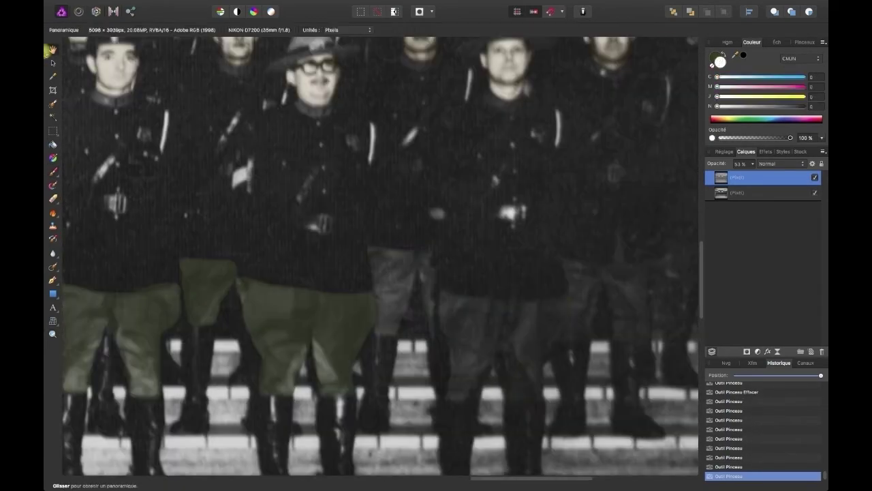
{"action": "left_click_drag", "start_coordinate": [508, 368], "coordinate": [570, 296]}
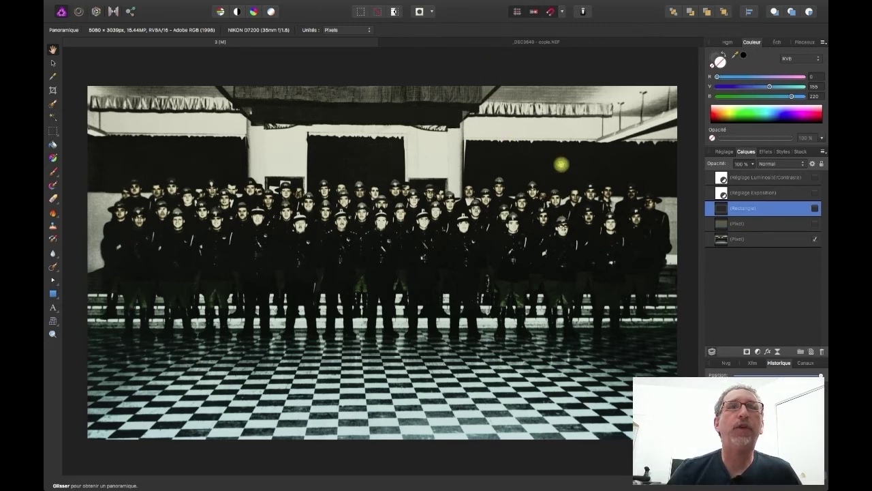
Turn on the Luminosité/Contraste adjustment layer and open its settings clear of the group in the photo.
{"action": "left_click", "coordinate": [815, 178]}
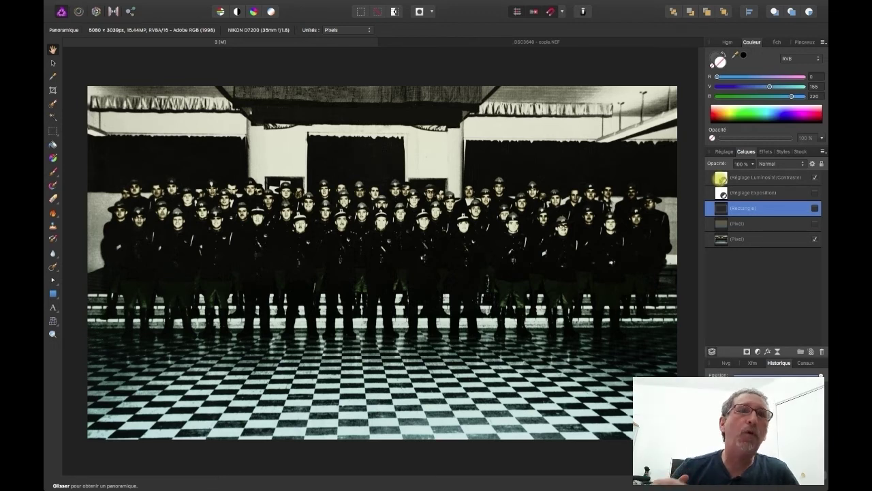
{"action": "double_click", "coordinate": [721, 178]}
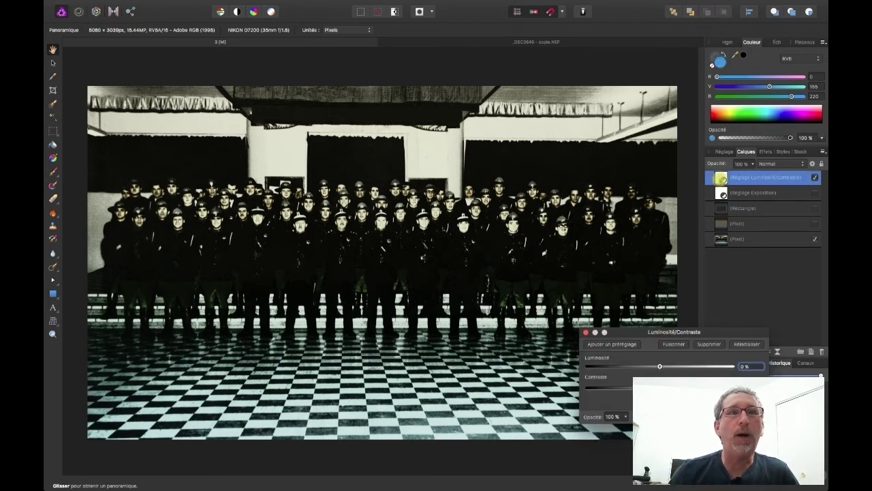
{"action": "left_click_drag", "start_coordinate": [638, 334], "coordinate": [558, 64]}
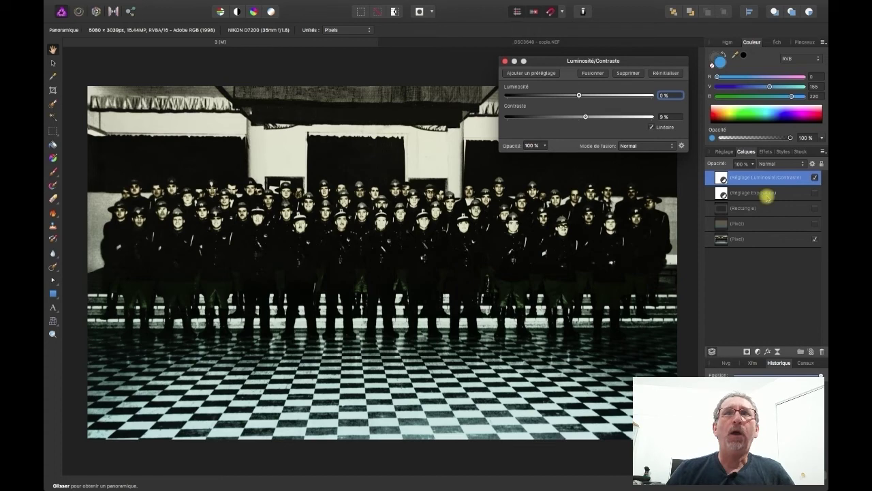
Check the Exposition adjustment's settings and make the Exposition, Rectangle and upper pixel layers visible.
{"action": "left_click", "coordinate": [768, 194]}
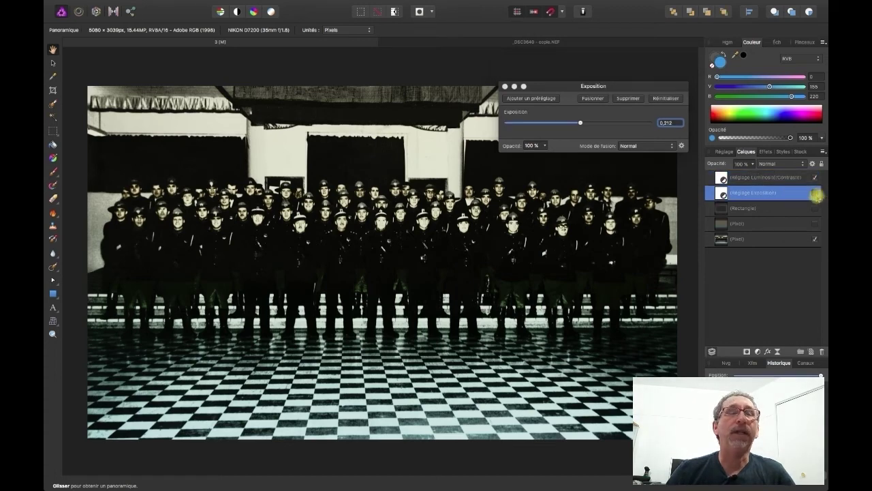
{"action": "left_click", "coordinate": [815, 196]}
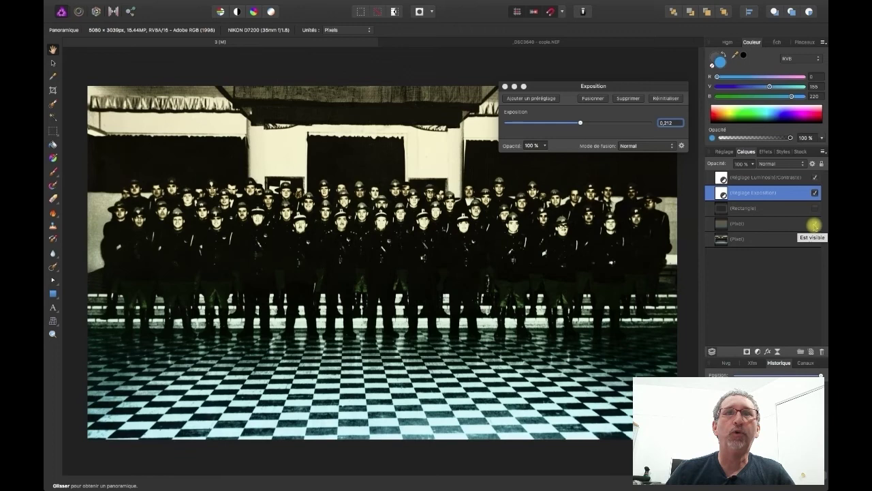
{"action": "left_click", "coordinate": [814, 224]}
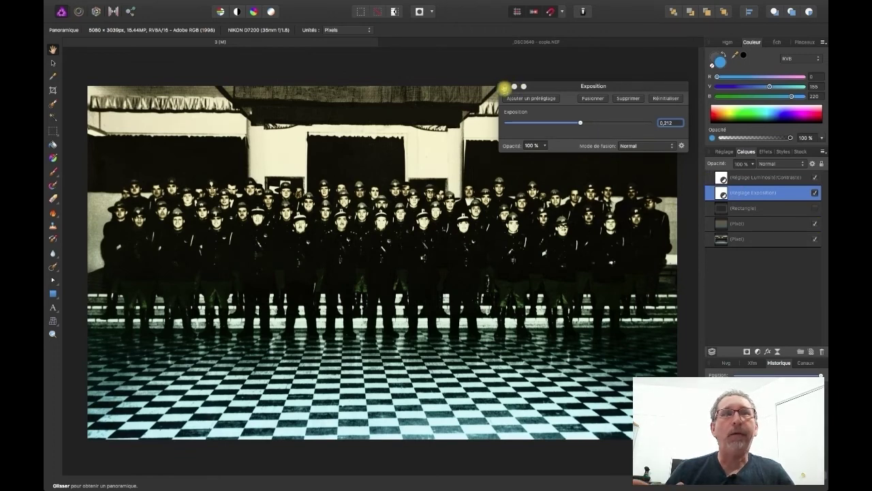
{"action": "left_click", "coordinate": [505, 86]}
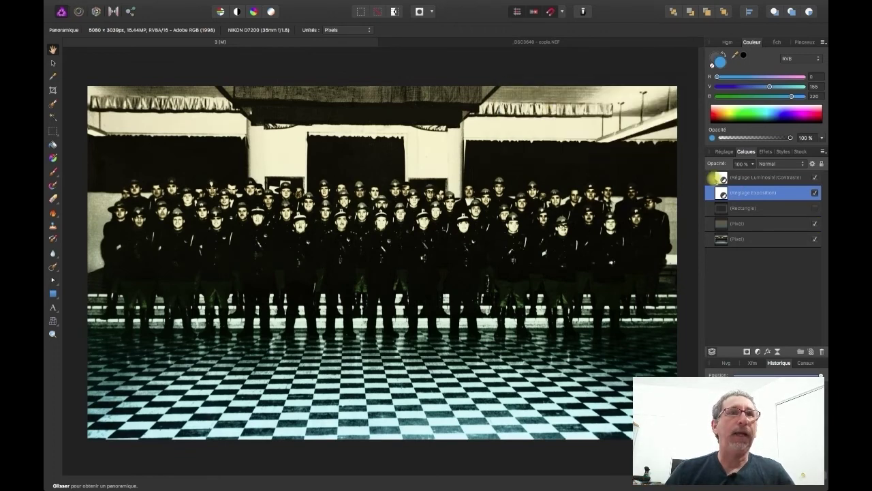
{"action": "left_click", "coordinate": [815, 208]}
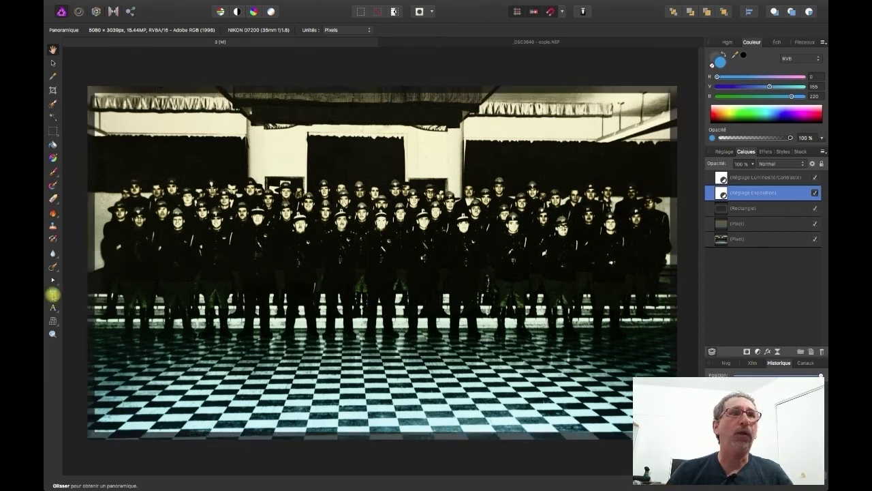
Try stroke thicknesses of 9 pt and 38 pt for the Rectangle tool and return the thickness to 30 pt.
{"action": "left_click", "coordinate": [52, 294]}
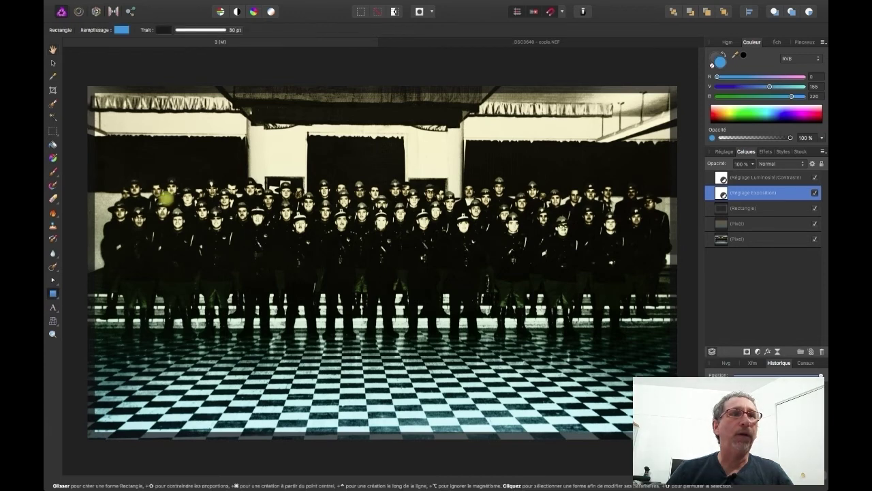
{"action": "left_click", "coordinate": [232, 30]}
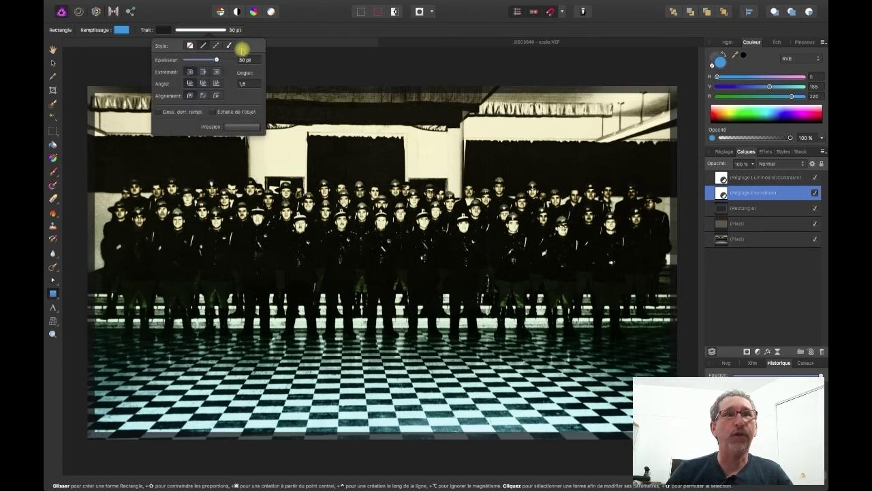
{"action": "left_click_drag", "start_coordinate": [215, 60], "coordinate": [204, 61]}
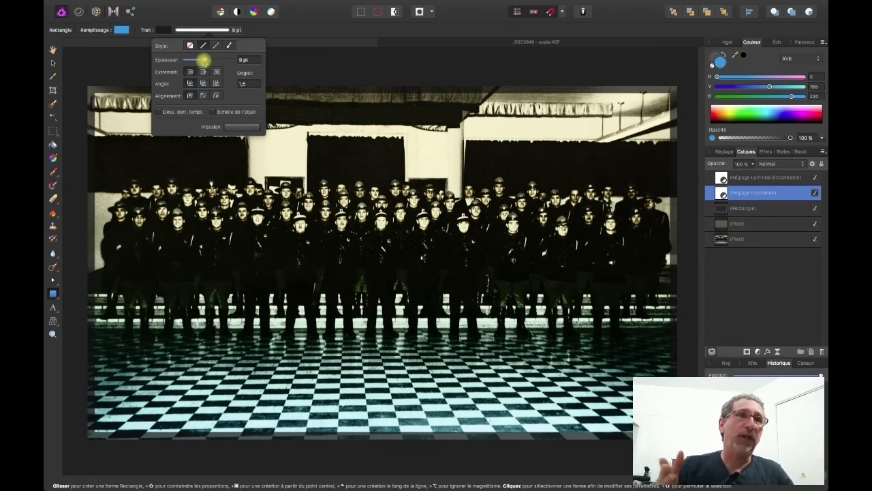
{"action": "left_click_drag", "start_coordinate": [203, 60], "coordinate": [220, 61]}
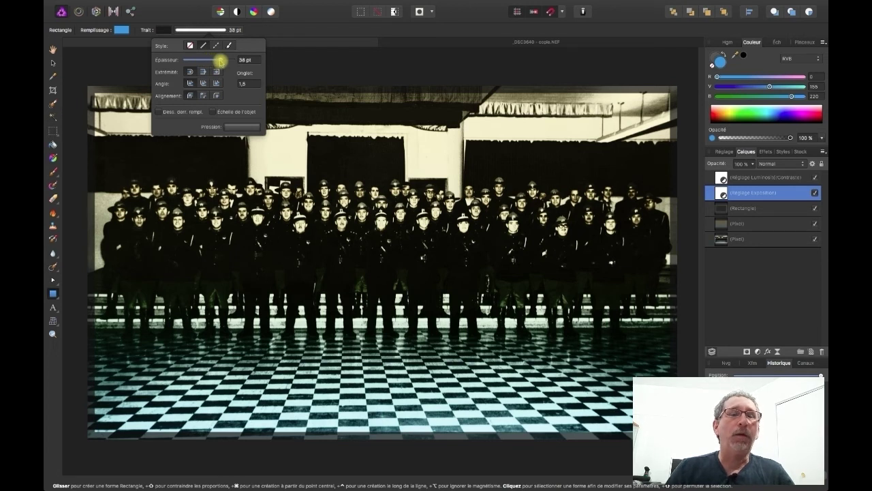
{"action": "left_click_drag", "start_coordinate": [219, 61], "coordinate": [215, 62]}
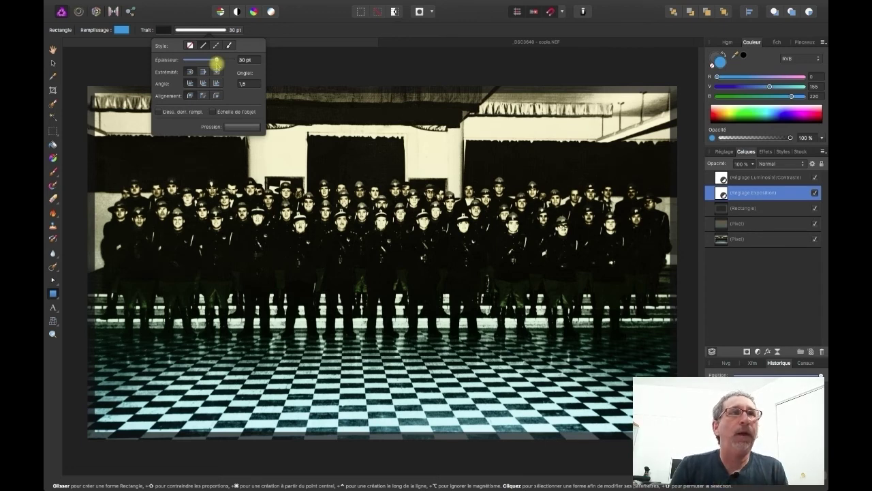
{"action": "left_click", "coordinate": [146, 80]}
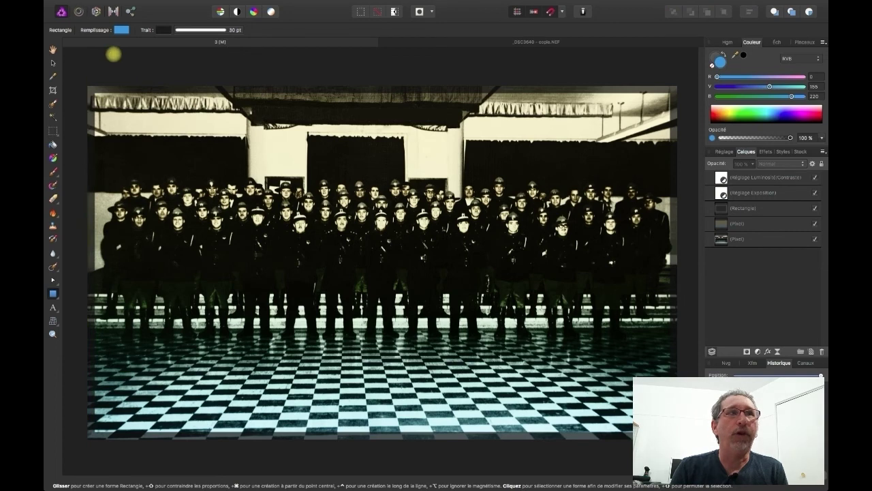
Select the rectangle that frames the photo to inspect its border, and return to the panning tool.
{"action": "left_click", "coordinate": [52, 62]}
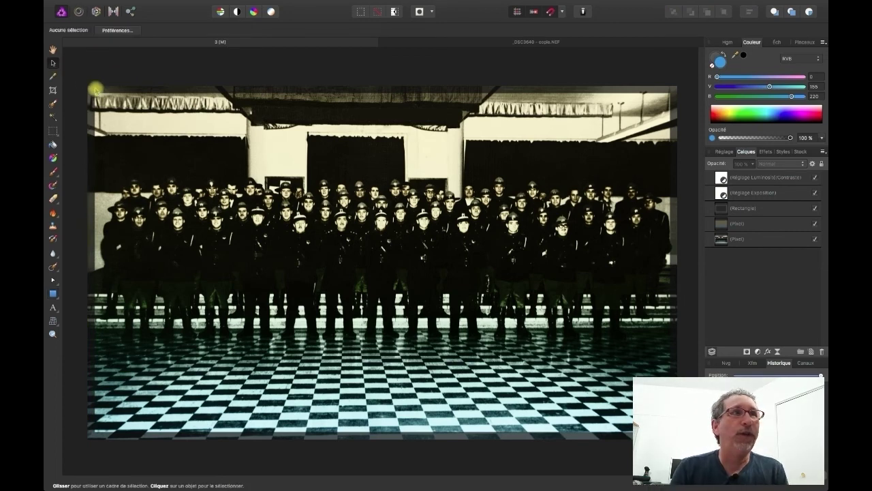
{"action": "left_click", "coordinate": [100, 87]}
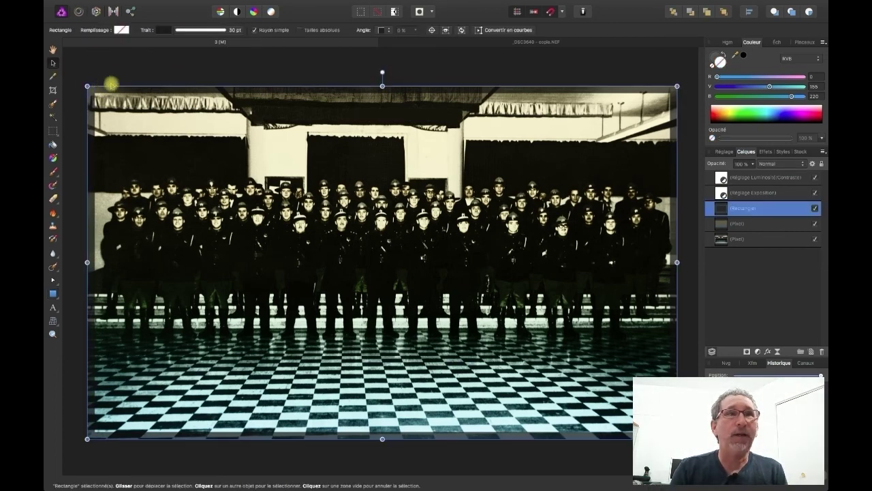
{"action": "left_click", "coordinate": [53, 49]}
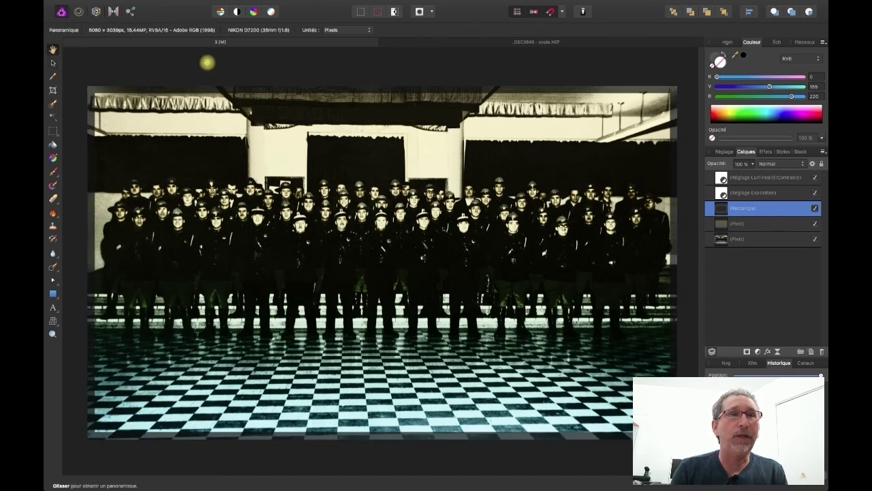